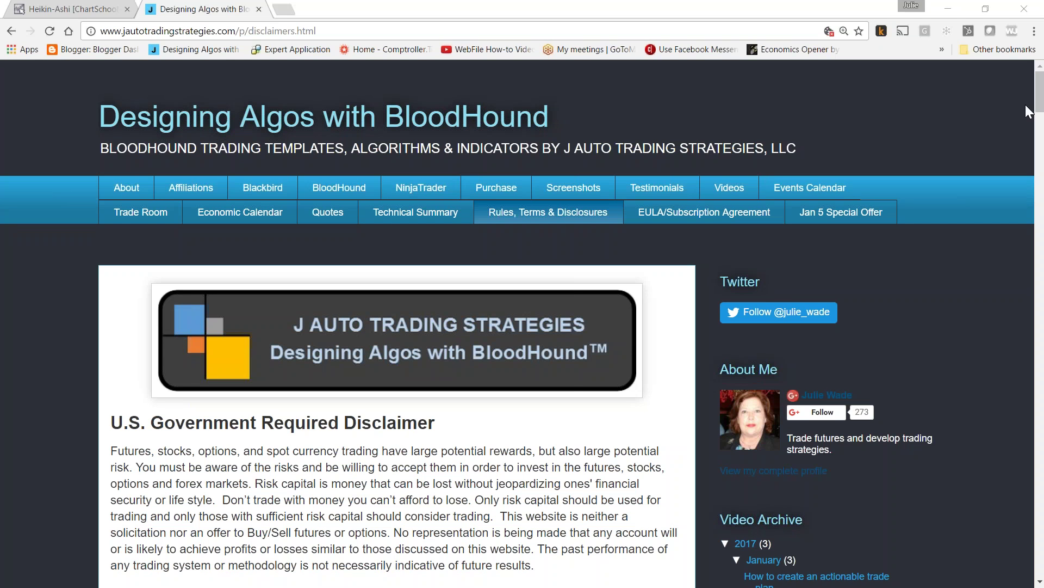
Step: Scroll the blog's disclaimers page down until the CFTC Rule 4.41 heading is visible
left_click_drag(1040, 103, 1039, 146)
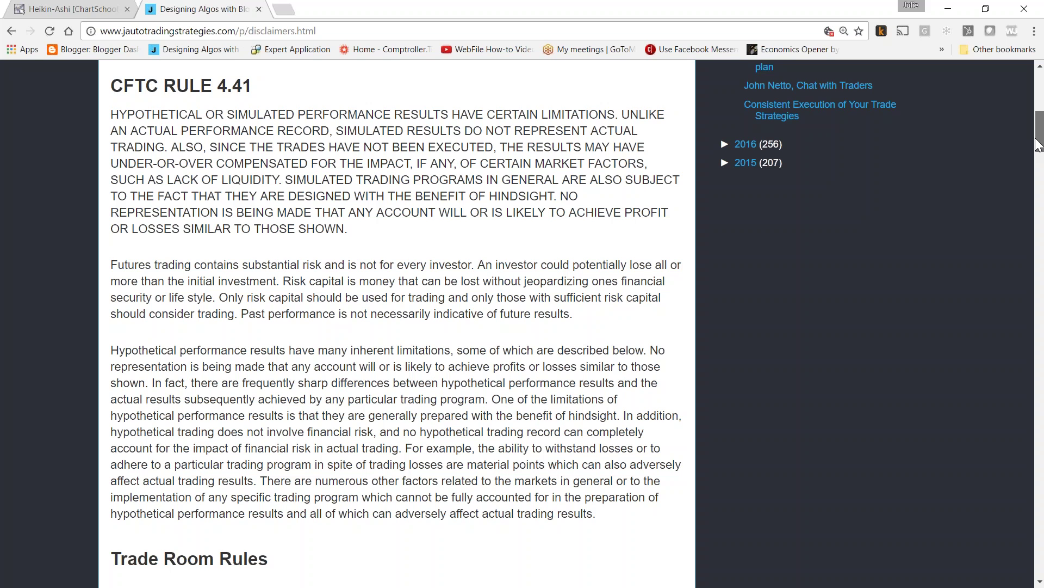
Step: Minimize Chrome and maximize the ZM 03-17 15-minute chart window
left_click(943, 9)
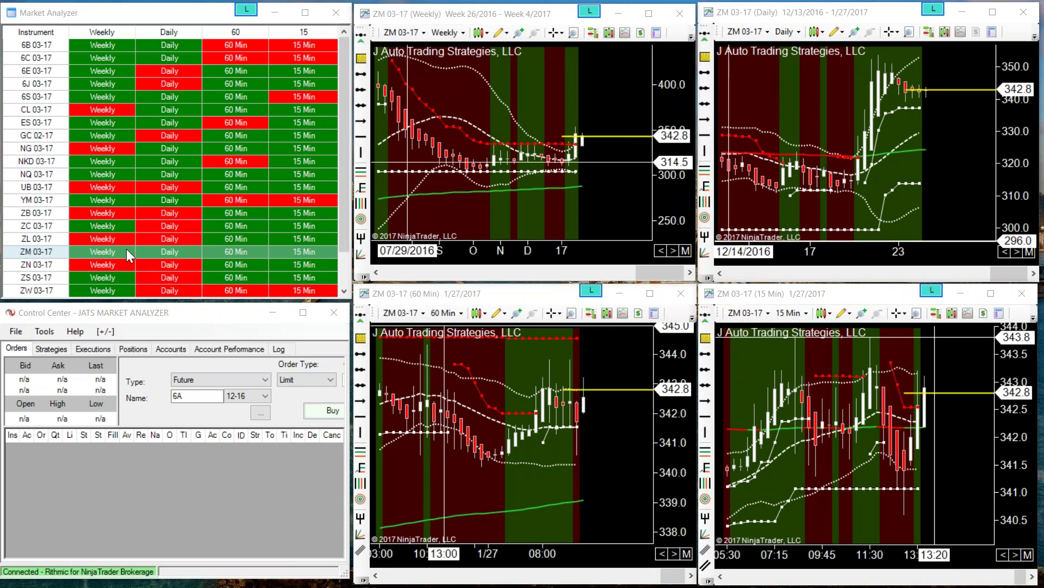
left_click(989, 295)
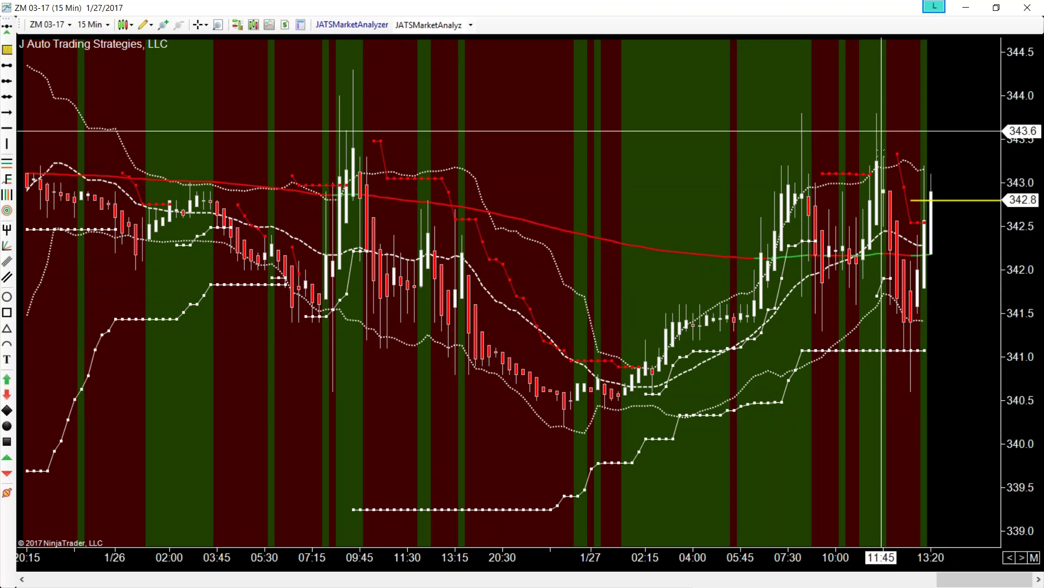
Step: Scroll the 15-minute chart back through mid-January bars and forward again, then restore its tiled size
left_click_drag(991, 584, 424, 581)
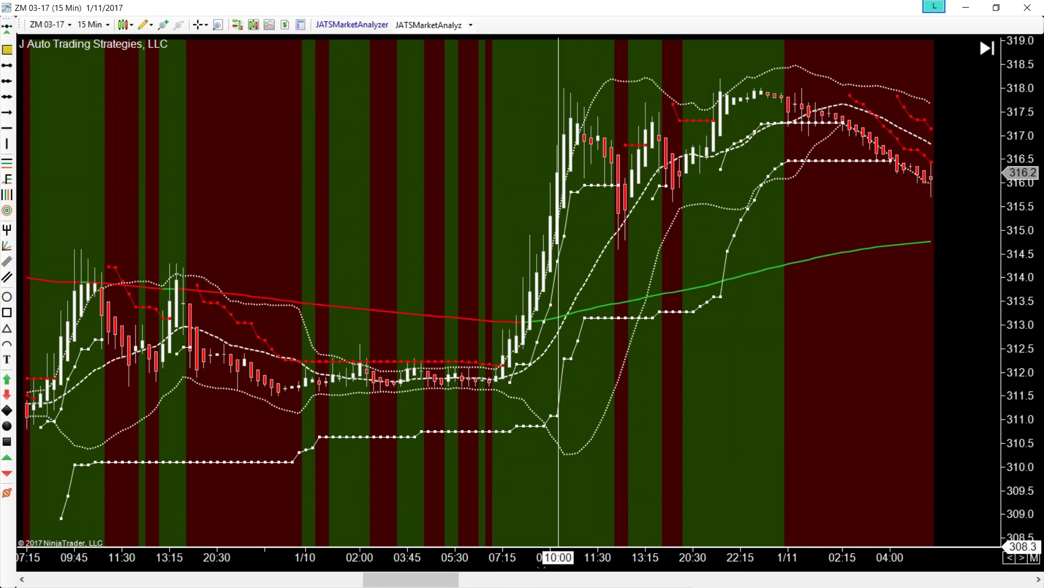
left_click_drag(439, 581, 383, 584)
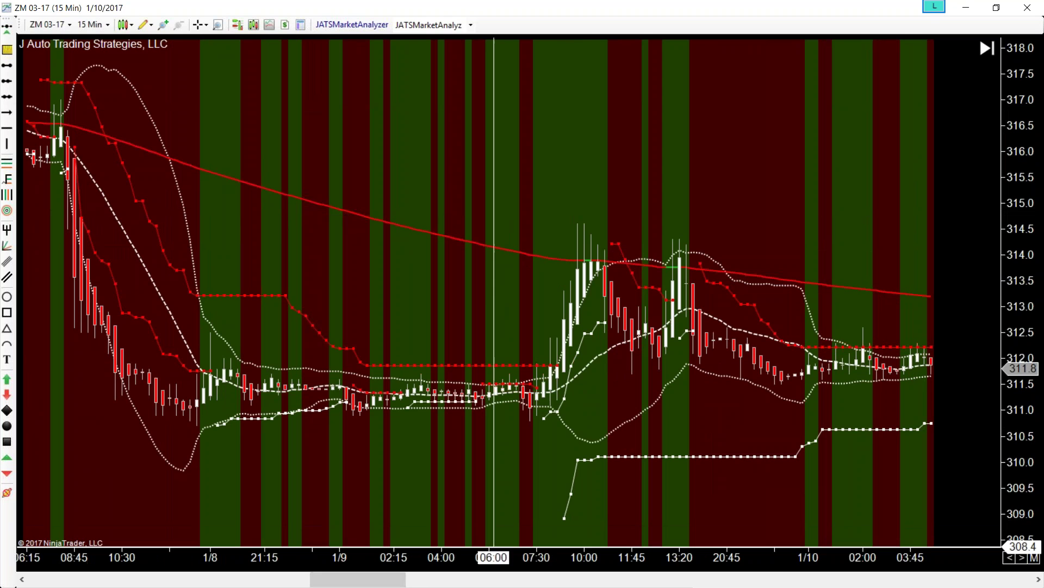
left_click_drag(380, 581, 336, 585)
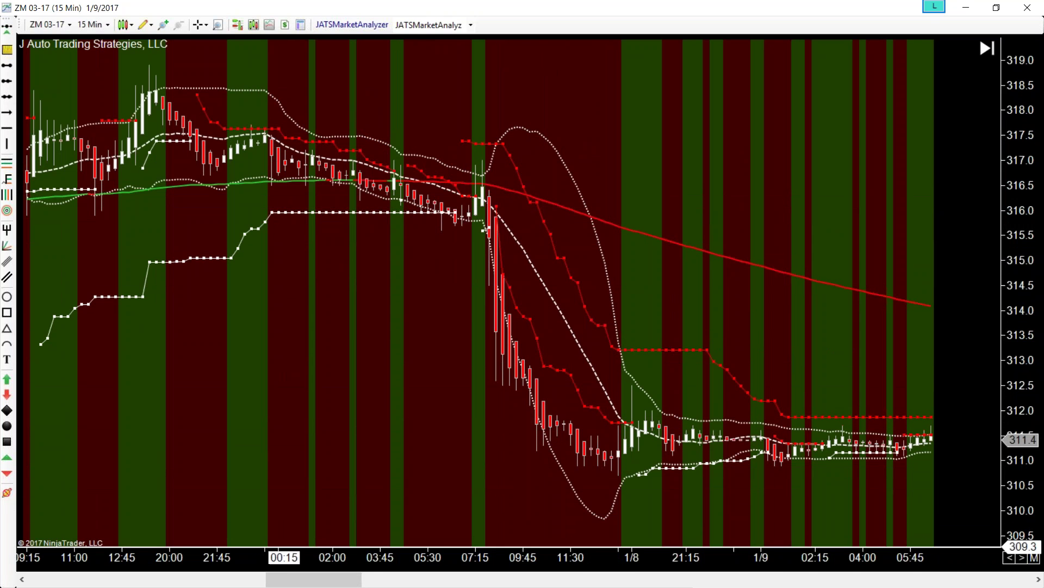
left_click_drag(303, 582, 358, 584)
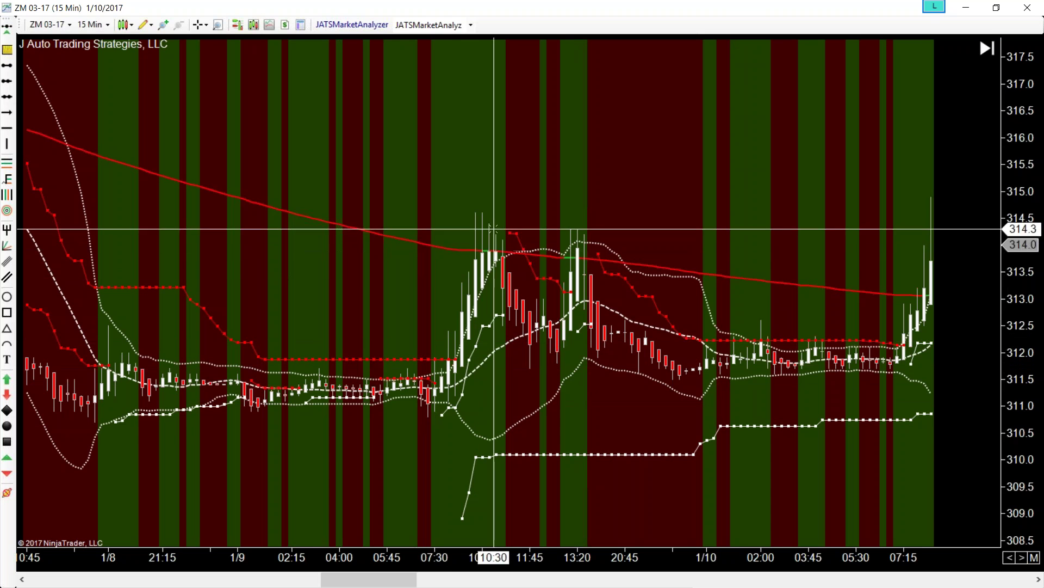
left_click_drag(390, 584, 433, 583)
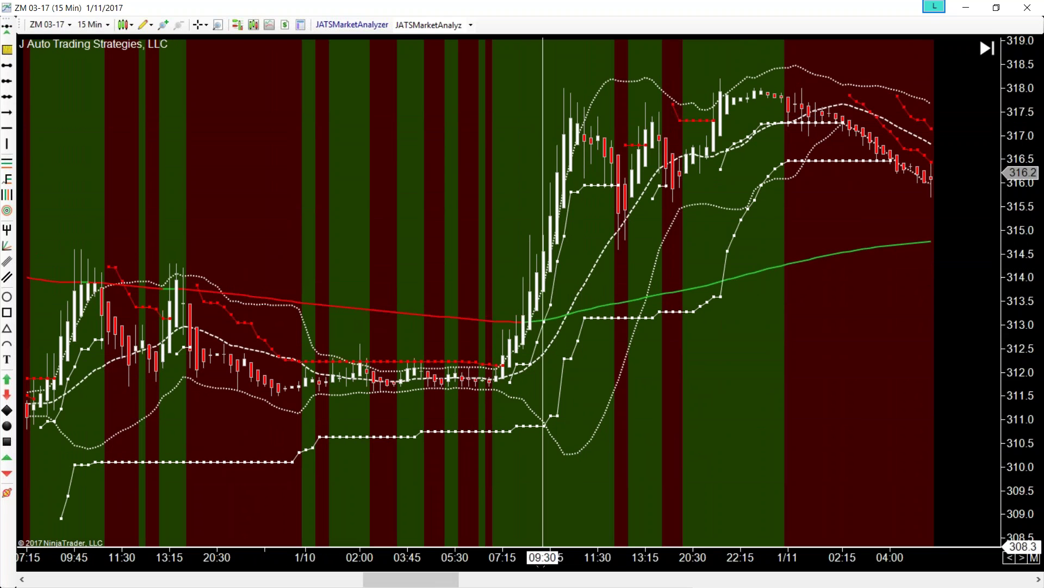
left_click_drag(430, 586, 483, 585)
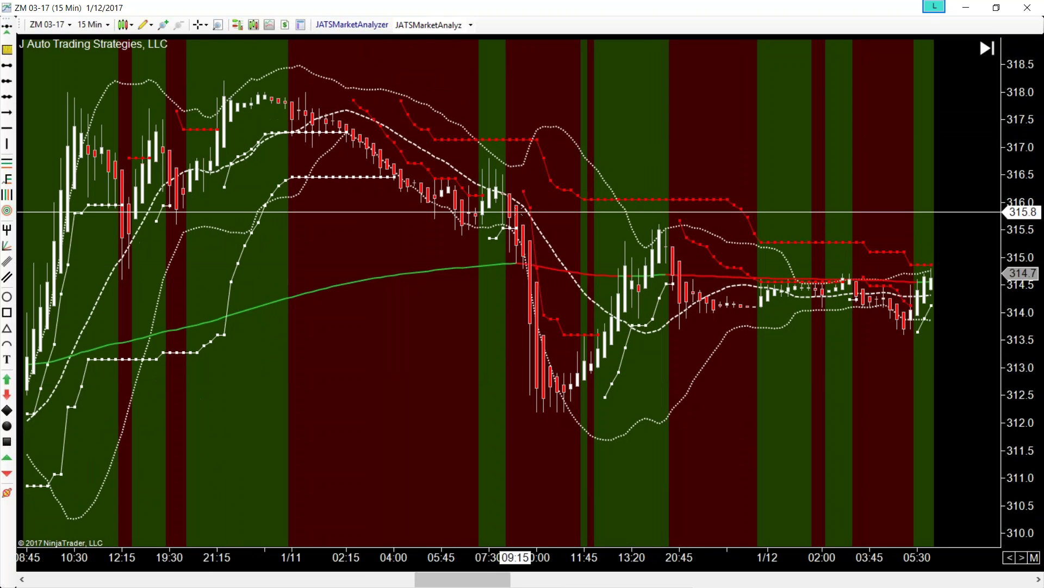
left_click_drag(481, 583, 529, 585)
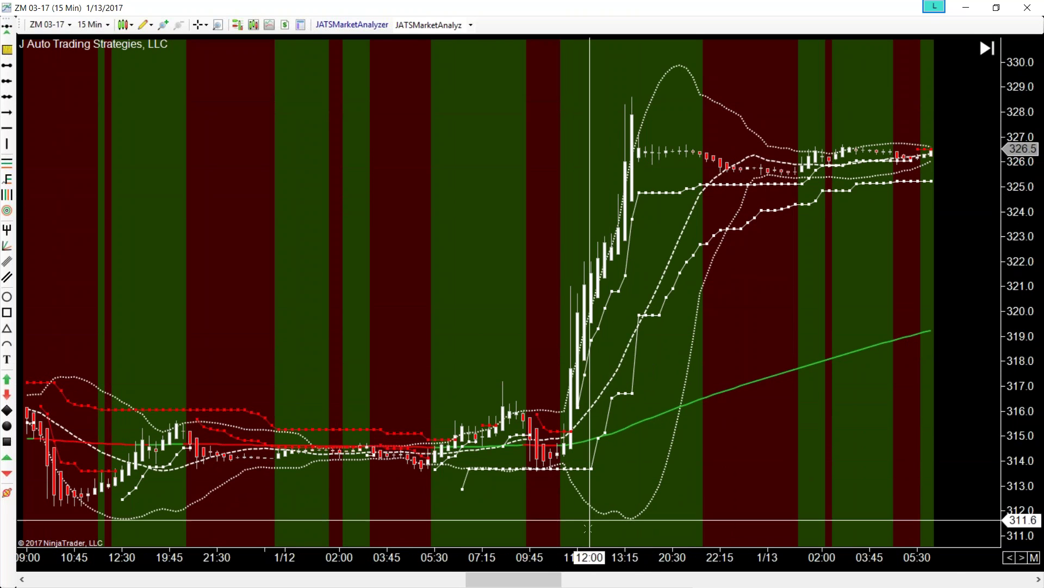
left_click_drag(534, 586, 578, 585)
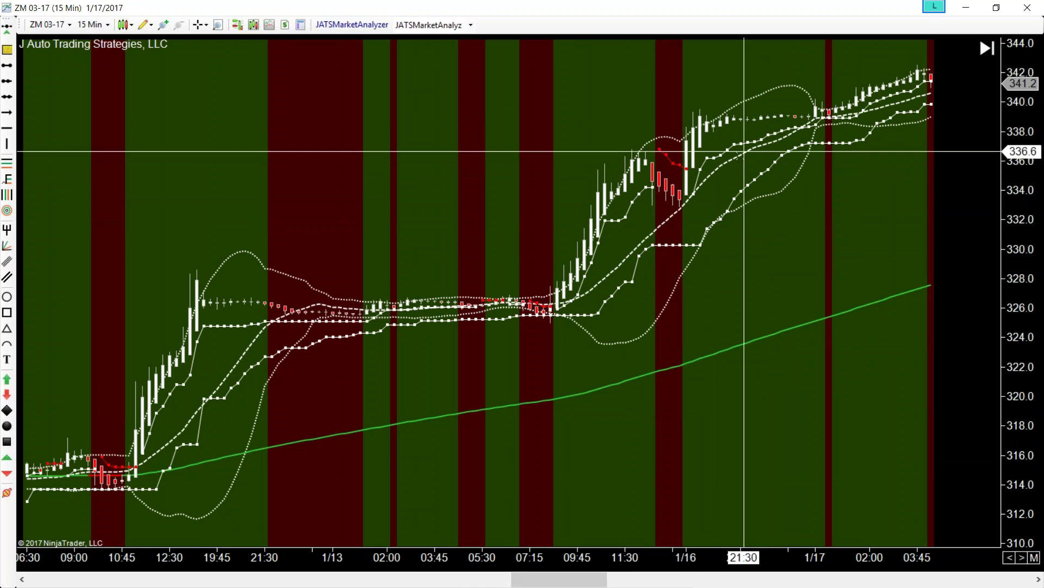
left_click_drag(578, 579, 784, 586)
left_click(998, 8)
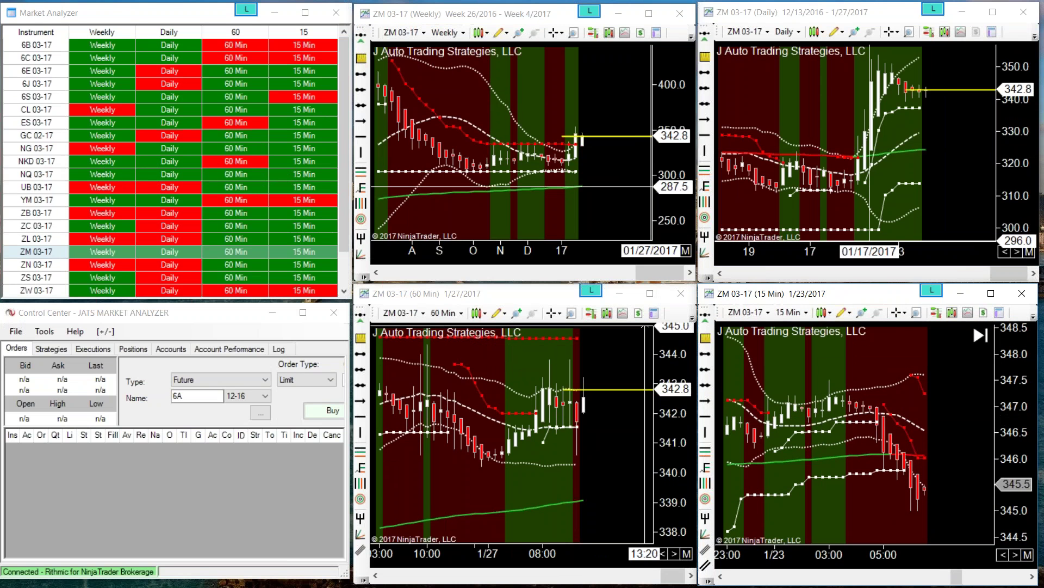
Step: Maximize then restore the 60-minute chart, jump the 15-minute chart to its latest bars, and return to Chrome
left_click(655, 295)
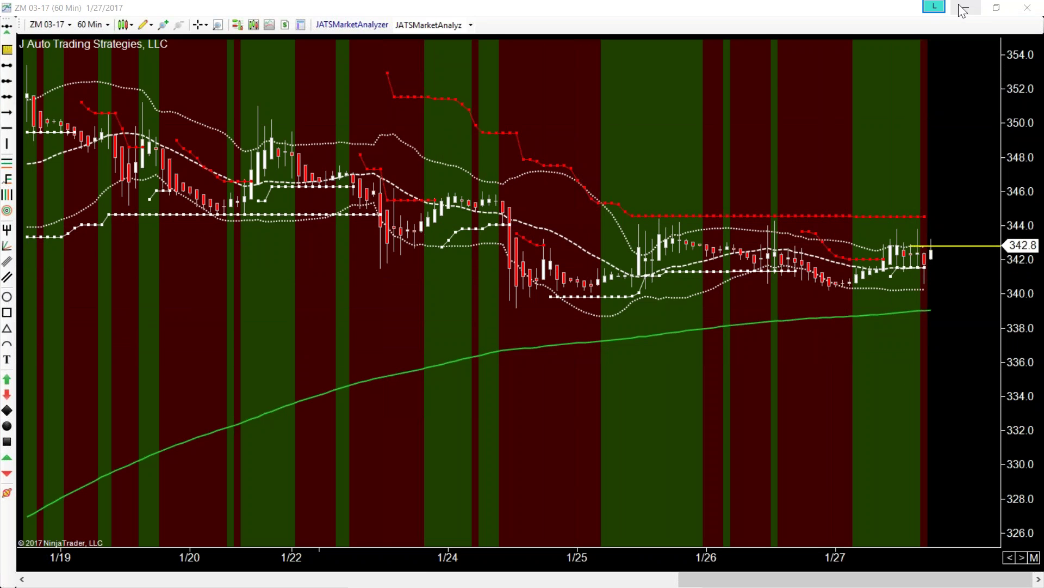
left_click(998, 9)
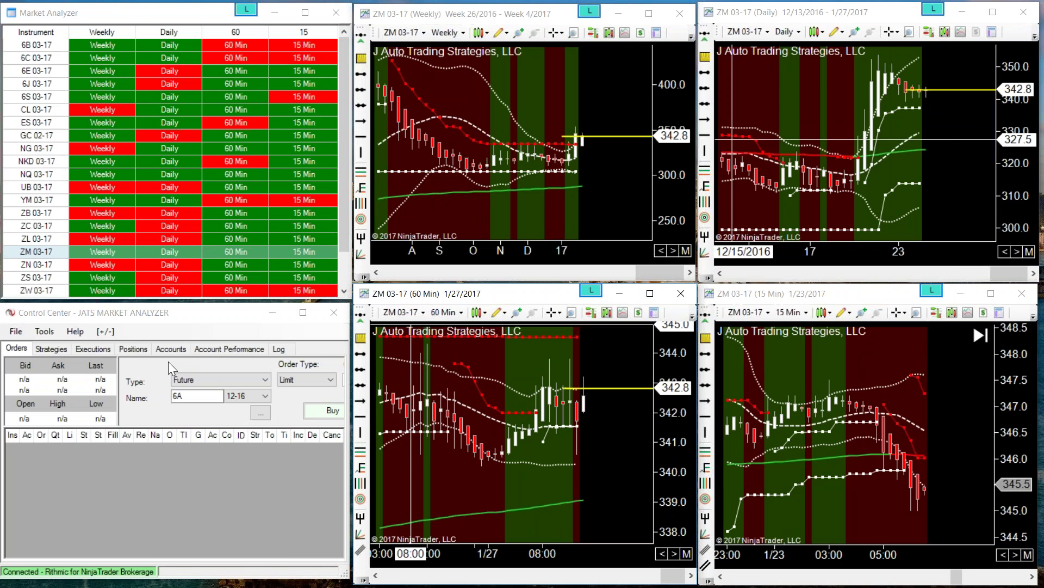
left_click(971, 315)
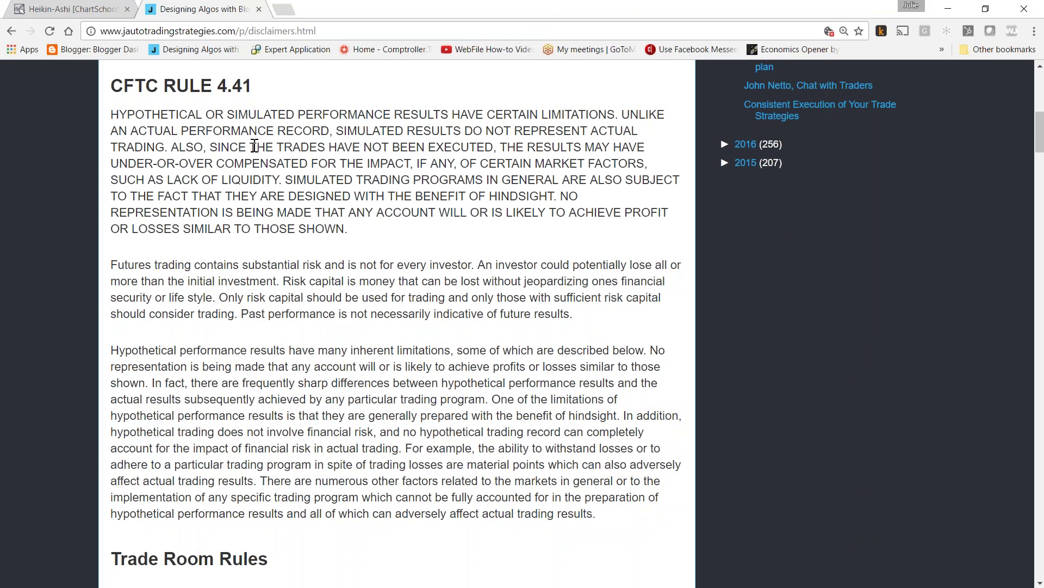
left_click(257, 9)
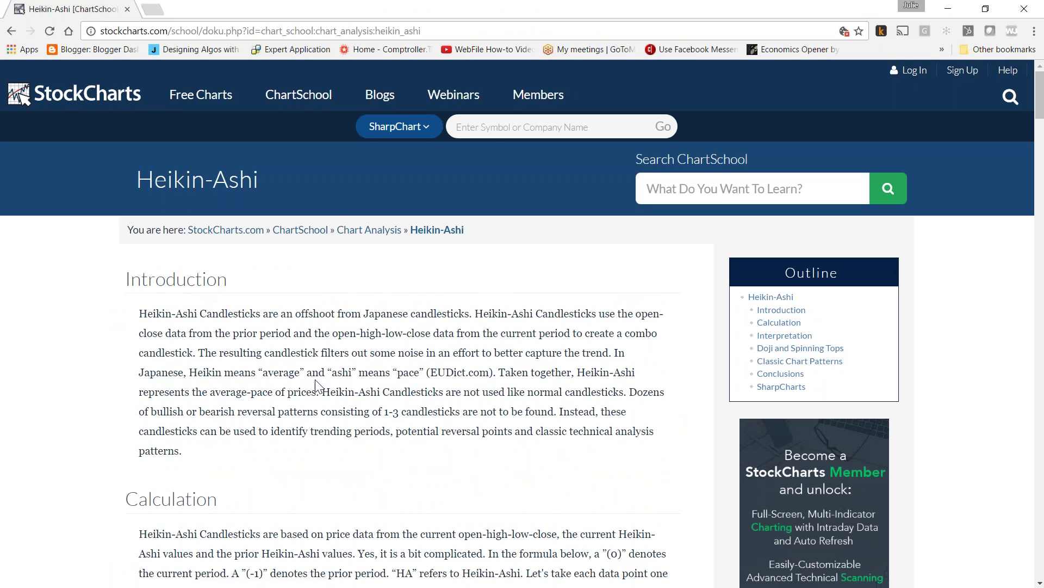
Step: Scroll to the Calculation section and highlight the HA-Close, HA-Open and HA-High formula terms
scroll(297, 388, "down", 7)
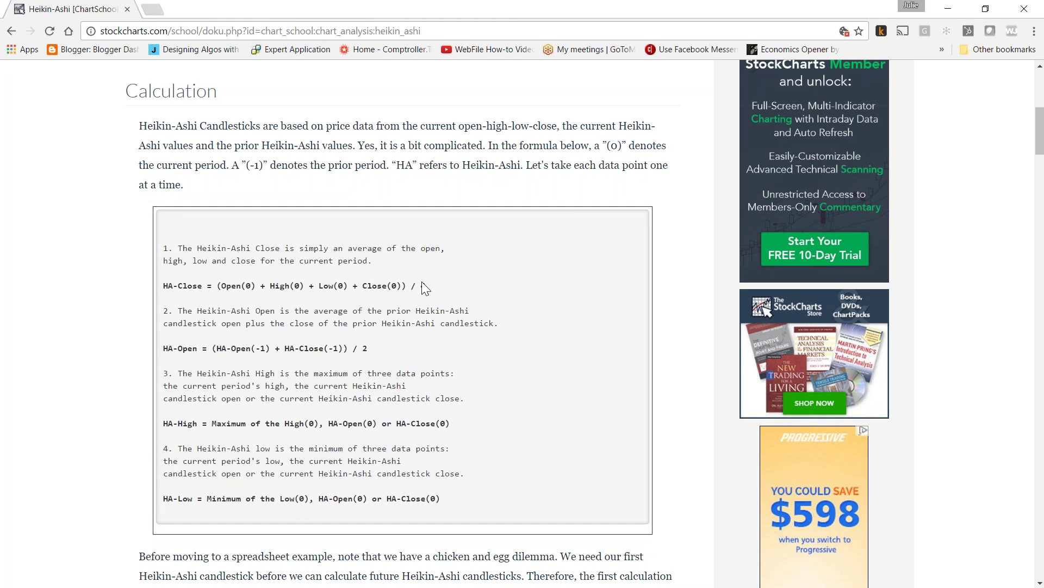
left_click_drag(427, 286, 169, 294)
left_click(161, 288)
scroll(214, 324, "down", 1)
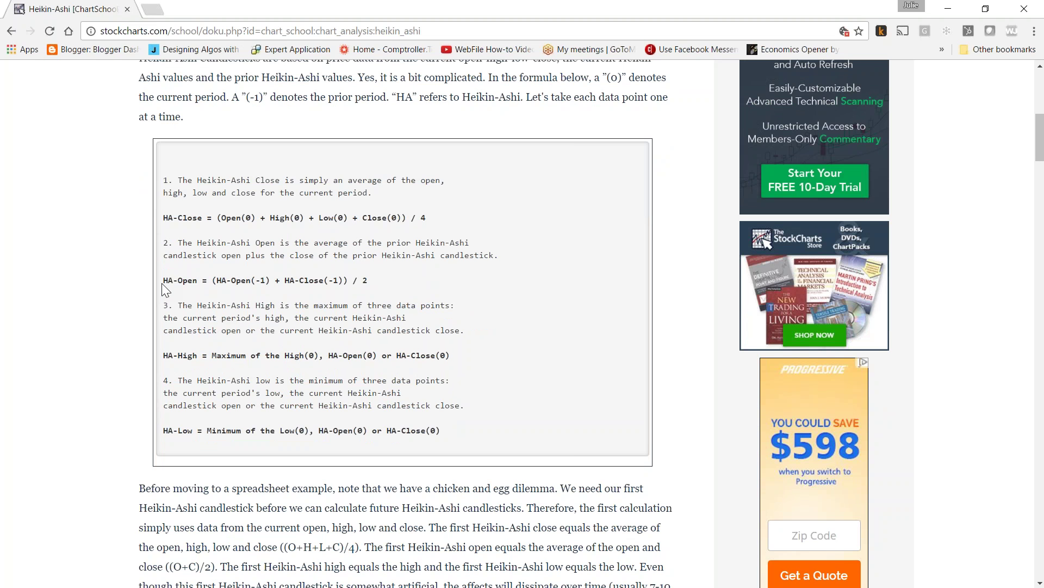
left_click_drag(166, 282, 178, 283)
left_click(233, 281)
left_click_drag(289, 281, 356, 281)
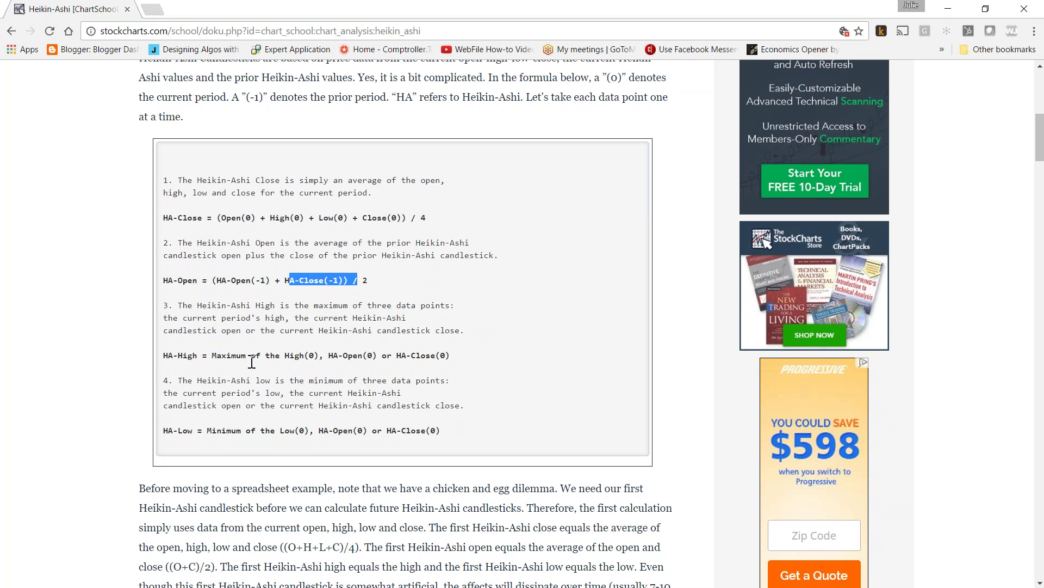
left_click_drag(168, 355, 217, 355)
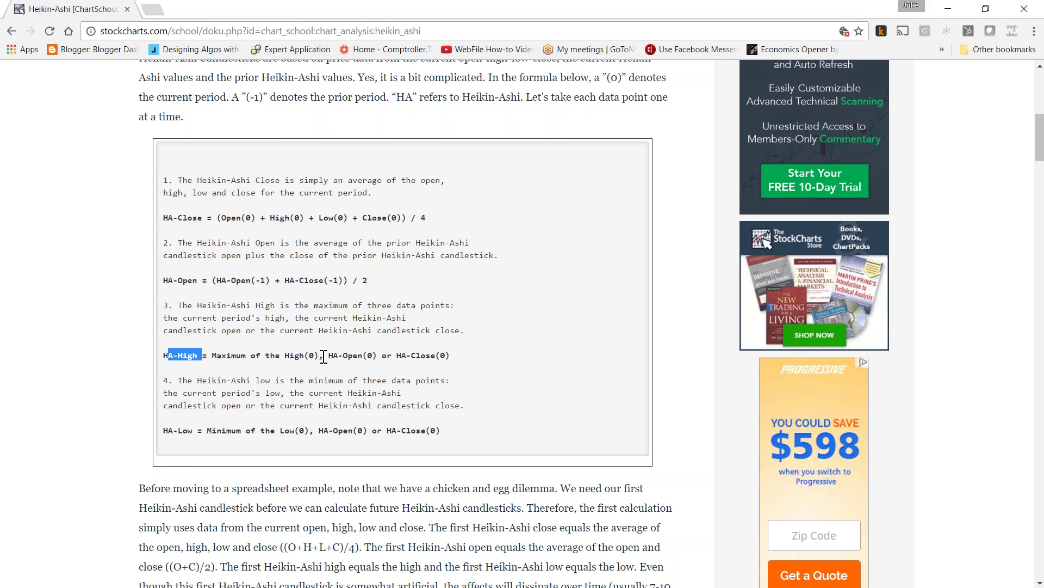
left_click_drag(327, 355, 283, 363)
Step: Highlight the HA-Low terms and the whole formula block, then scroll down to the QQQ example chart
scroll(354, 389, "down", 1)
left_click(353, 365)
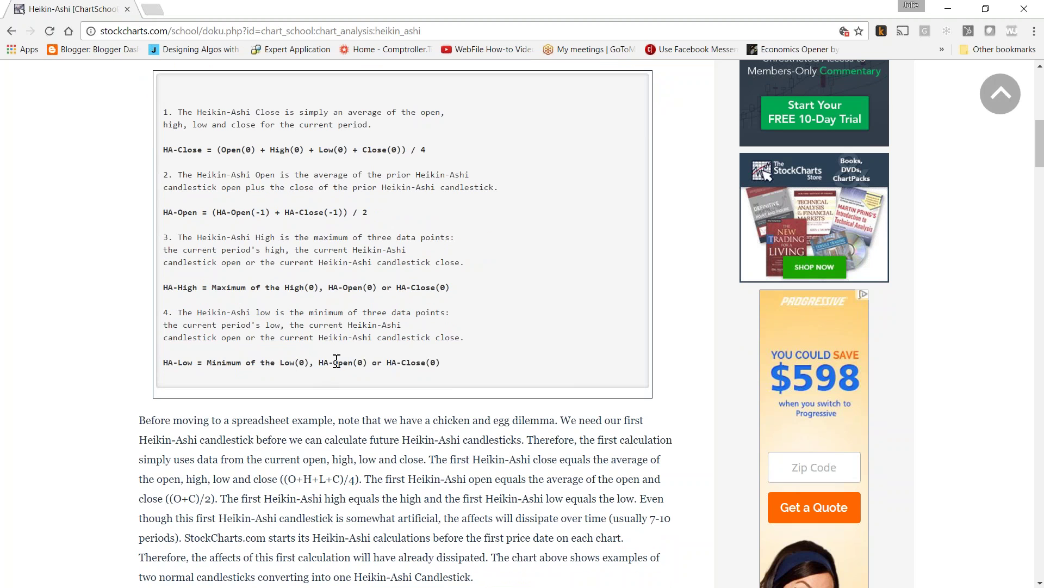
left_click_drag(466, 366, 166, 114)
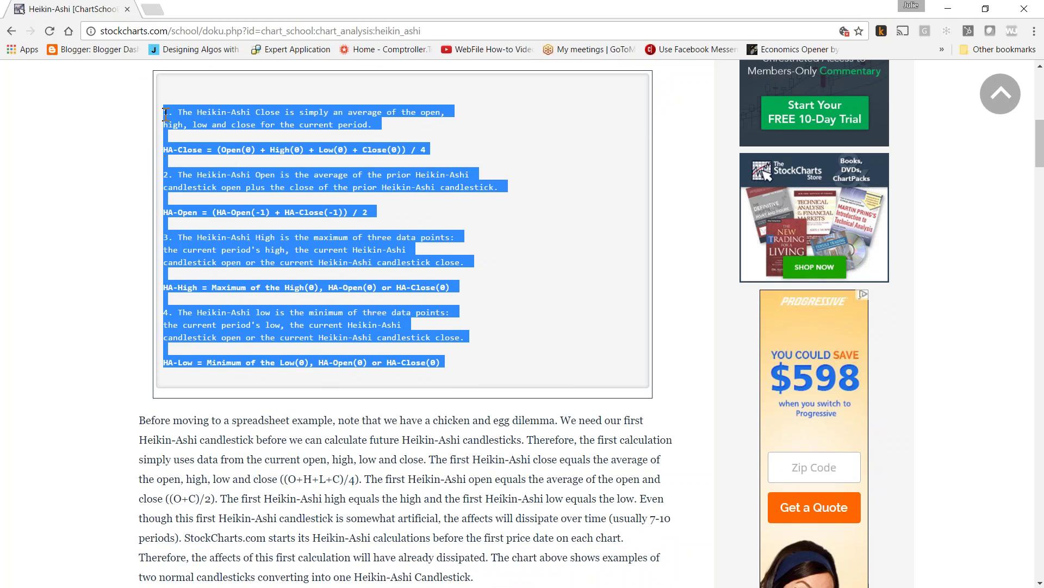
left_click(492, 333)
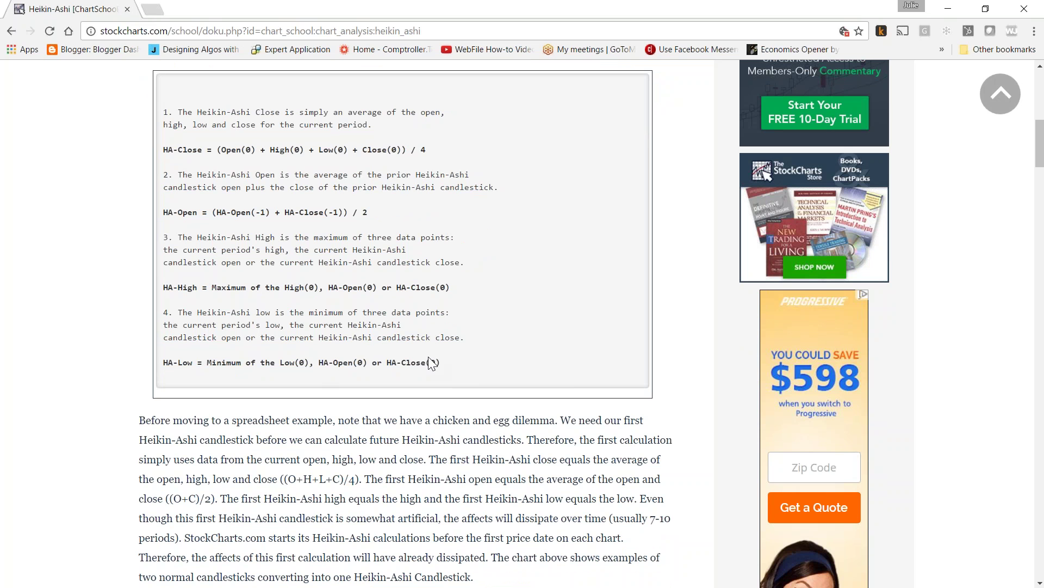
scroll(484, 343, "up", 3)
scroll(482, 343, "down", 10)
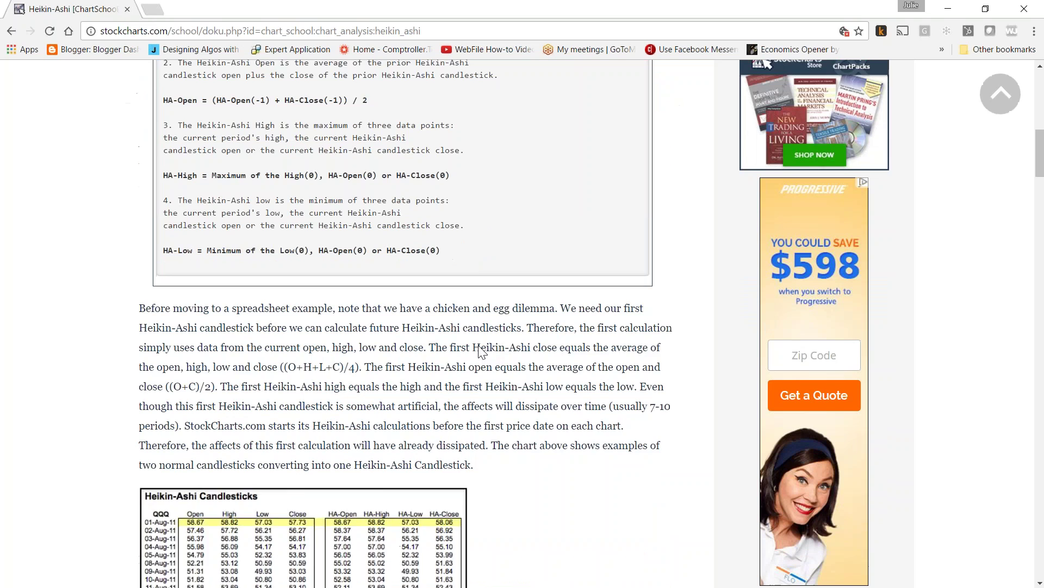
scroll(625, 353, "down", 6)
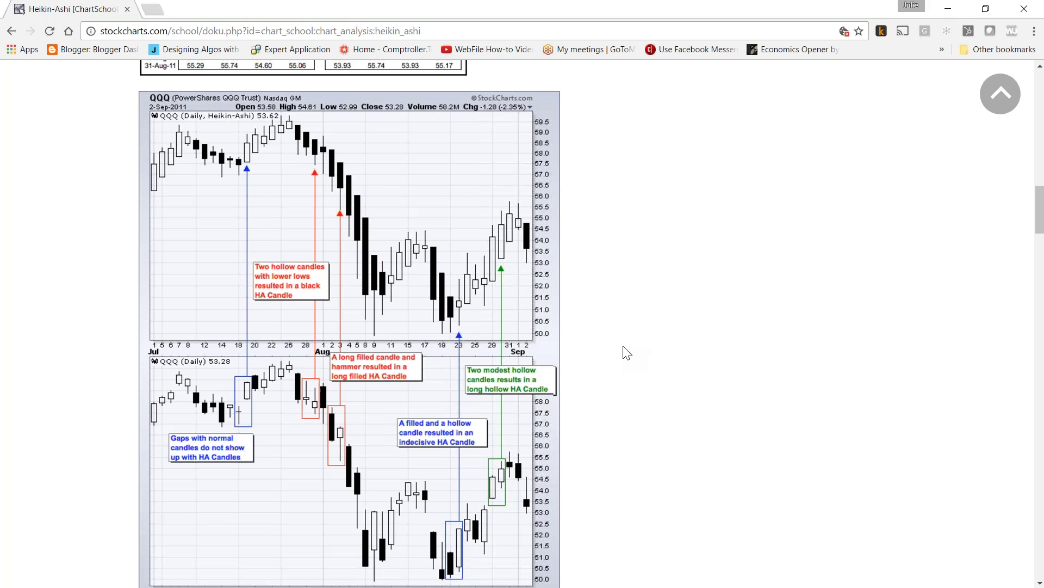
scroll(599, 351, "down", 1)
scroll(569, 351, "up", 1)
left_click(948, 8)
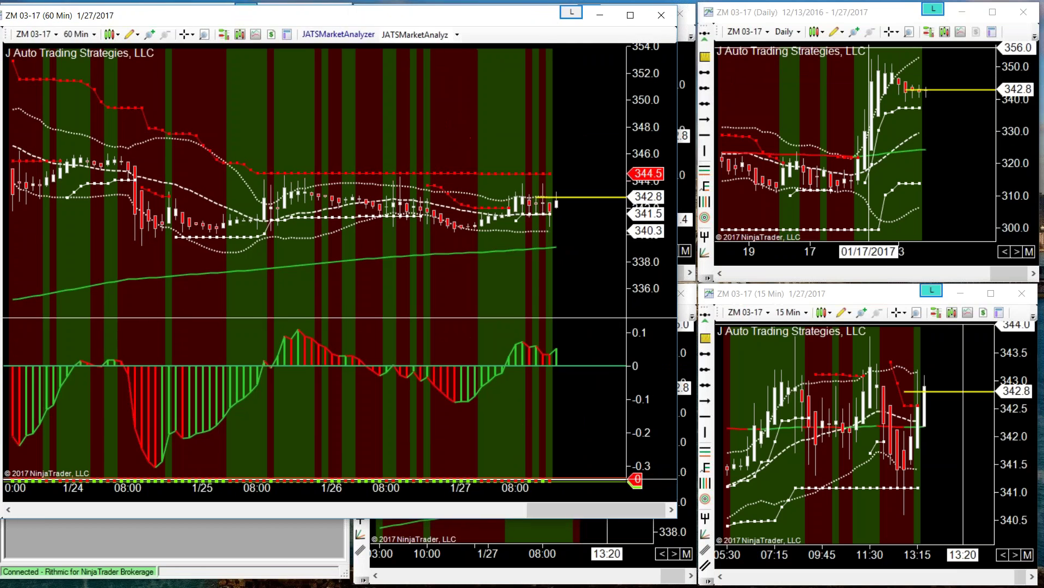
Step: Maximize the 60-minute ZM chart and change its data series to UniRenko with Trend 2, Reversal 4, Offset 98
double_click(269, 18)
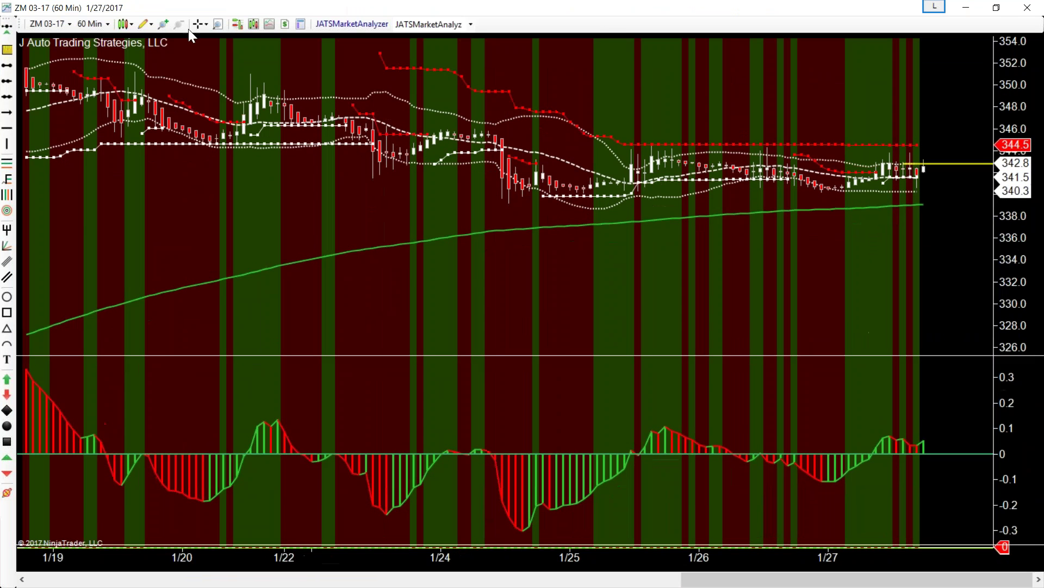
left_click(243, 26)
left_click(684, 132)
left_click(767, 133)
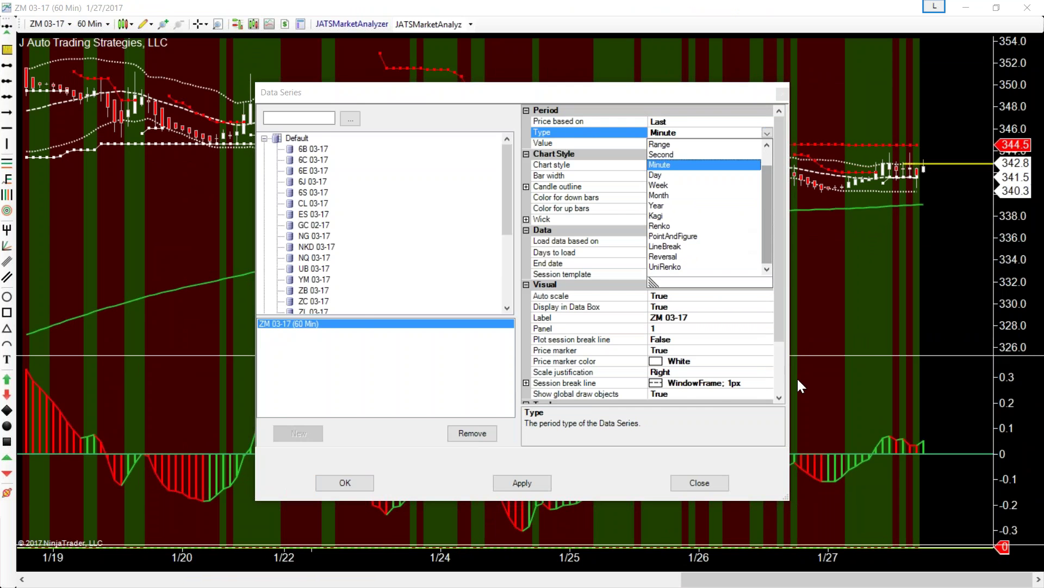
left_click(674, 265)
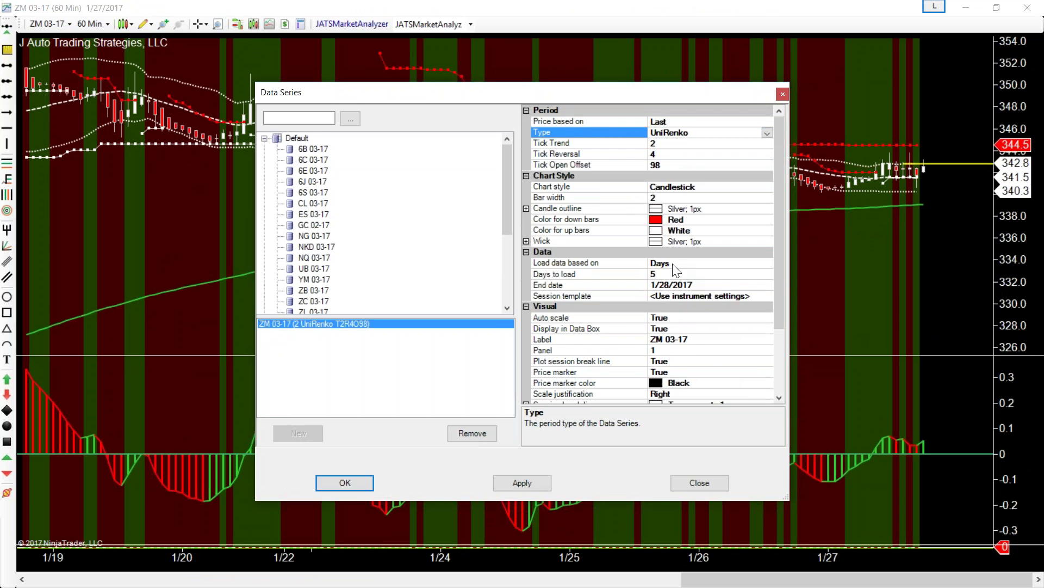
left_click(675, 154)
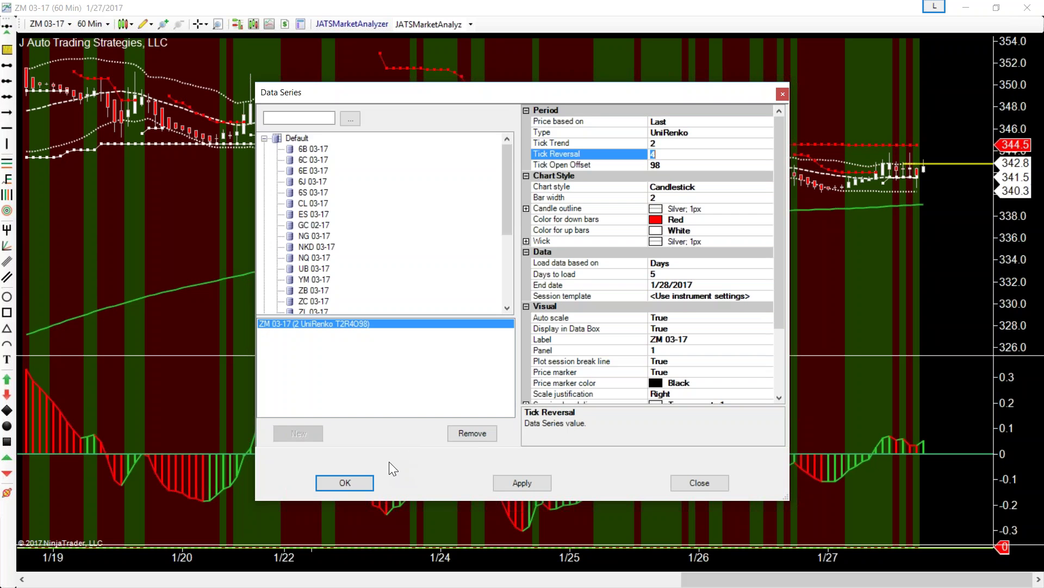
left_click(346, 481)
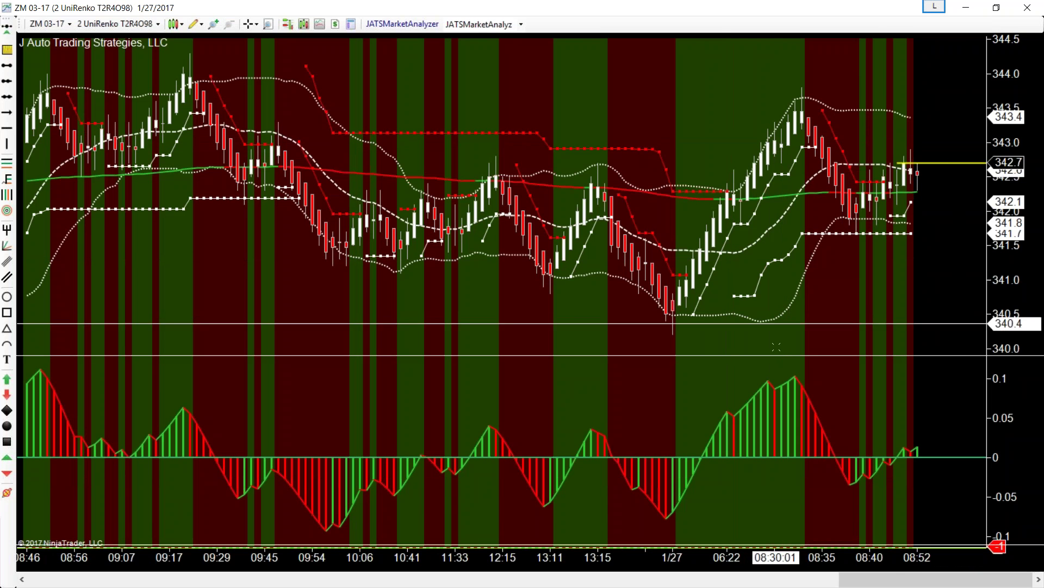
Step: Scroll back through earlier UniRenko bars and bring up the chart's right-click menu
left_click_drag(912, 580, 328, 562)
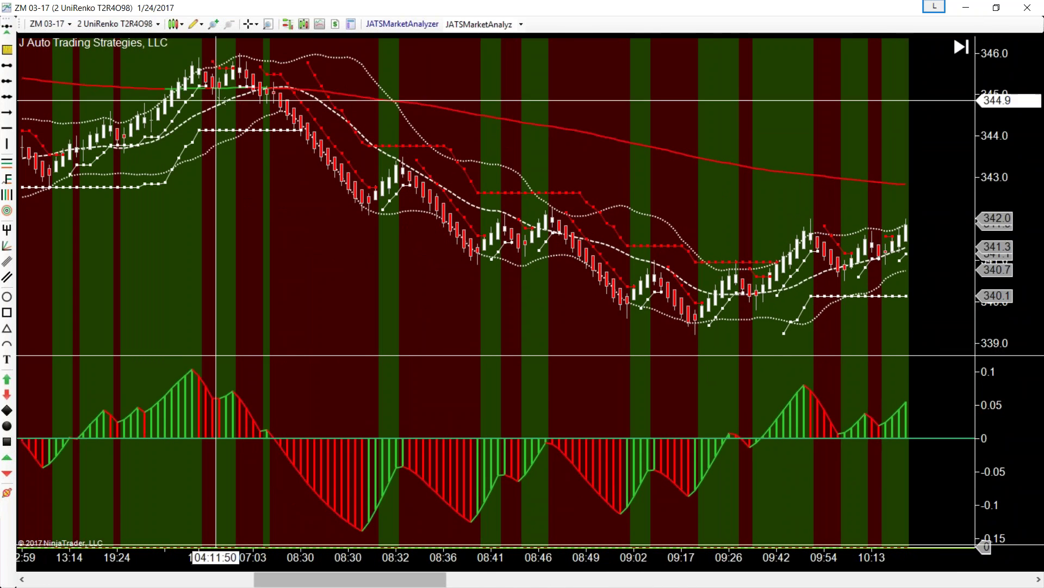
scroll(805, 360, "up", 1)
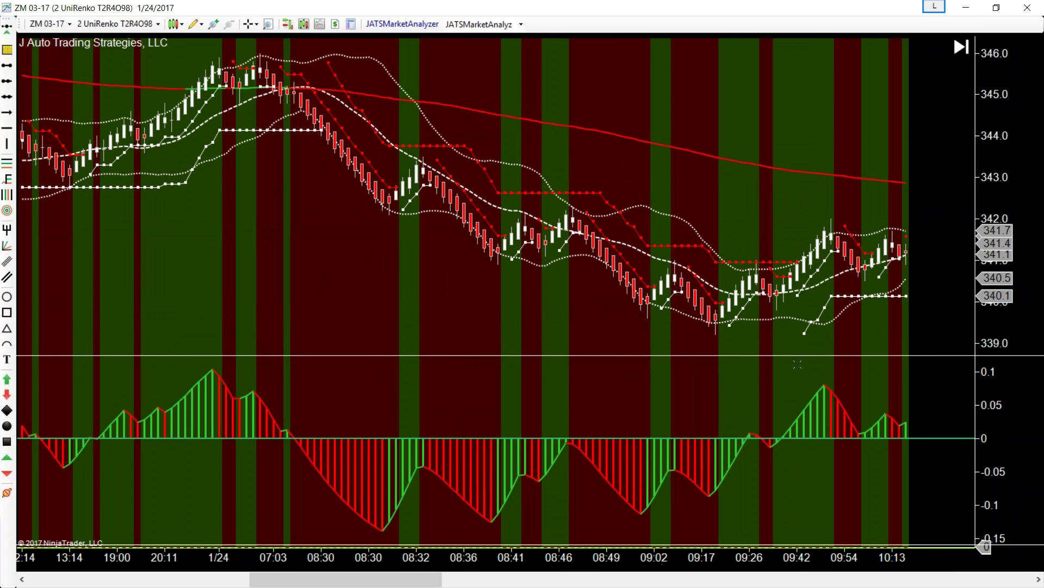
right_click(512, 333)
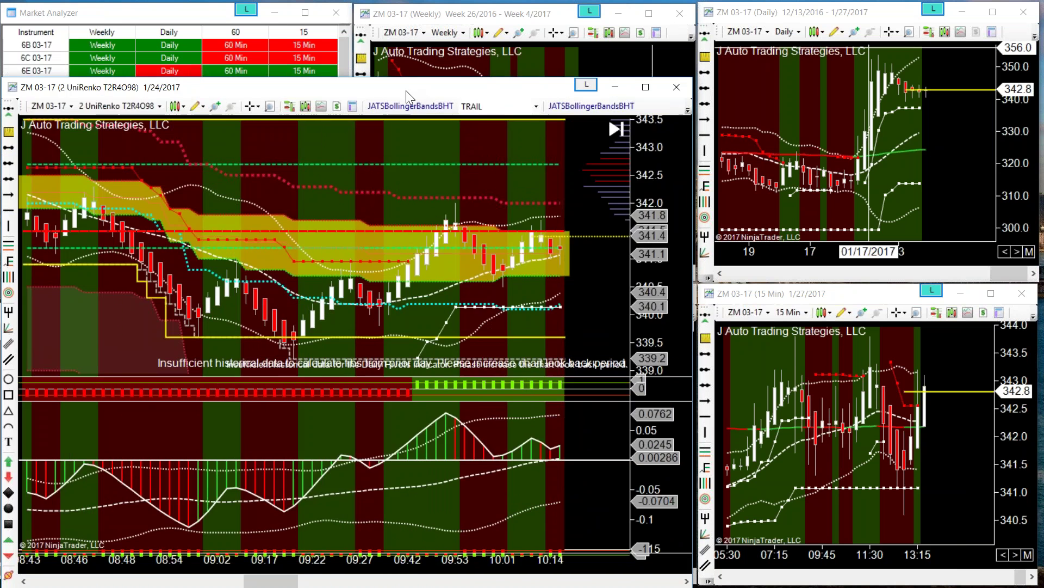
Step: Maximize the UniRenko chart and remove the yellow-band indicator from it
left_click_drag(337, 91, 466, 91)
double_click(465, 91)
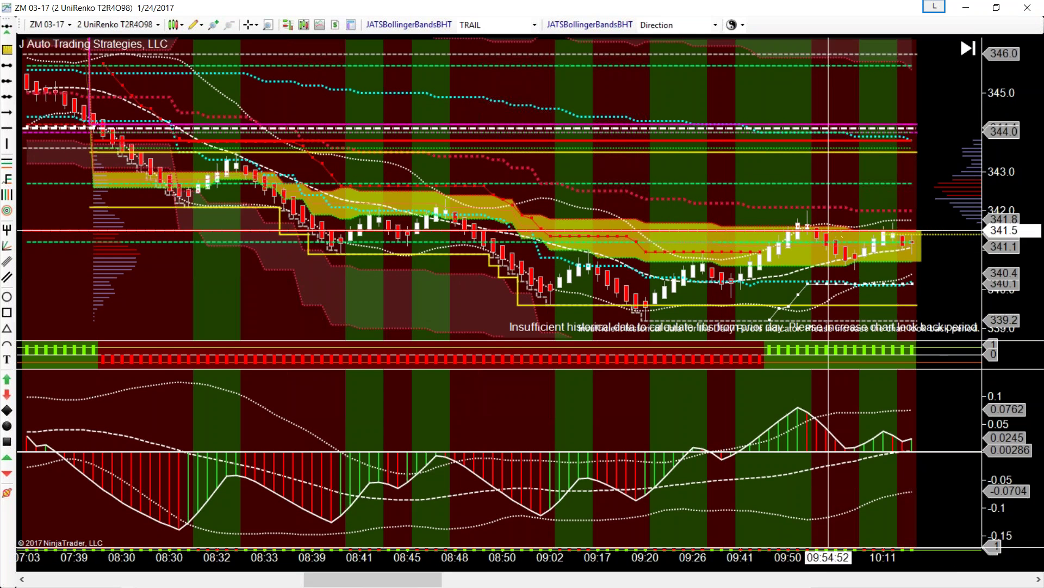
left_click(687, 220)
right_click(687, 220)
left_click(708, 227)
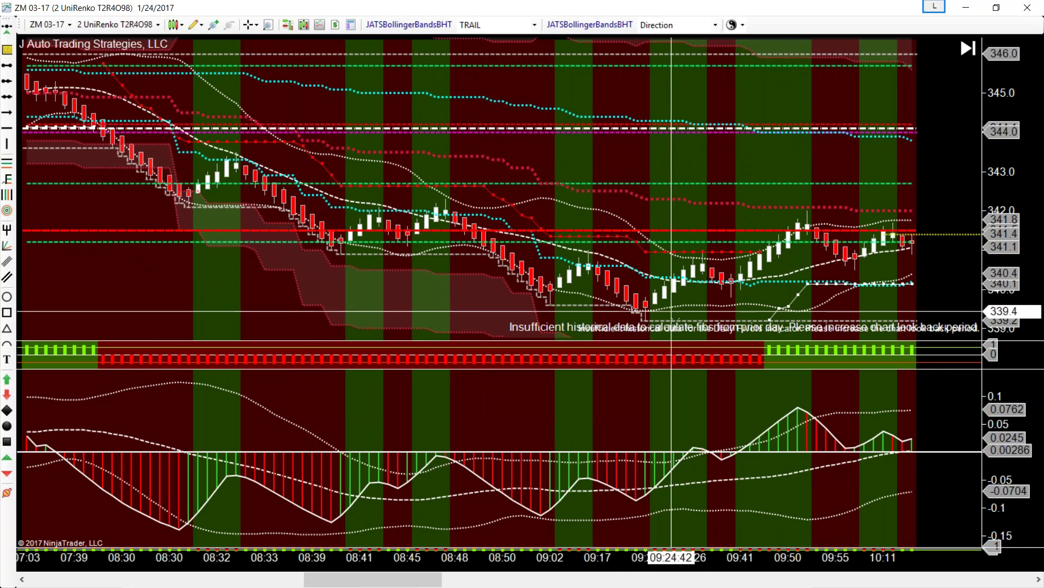
Step: Scroll through the UniRenko bars and set the background shading logic to Direction Short
left_click_drag(373, 579, 964, 580)
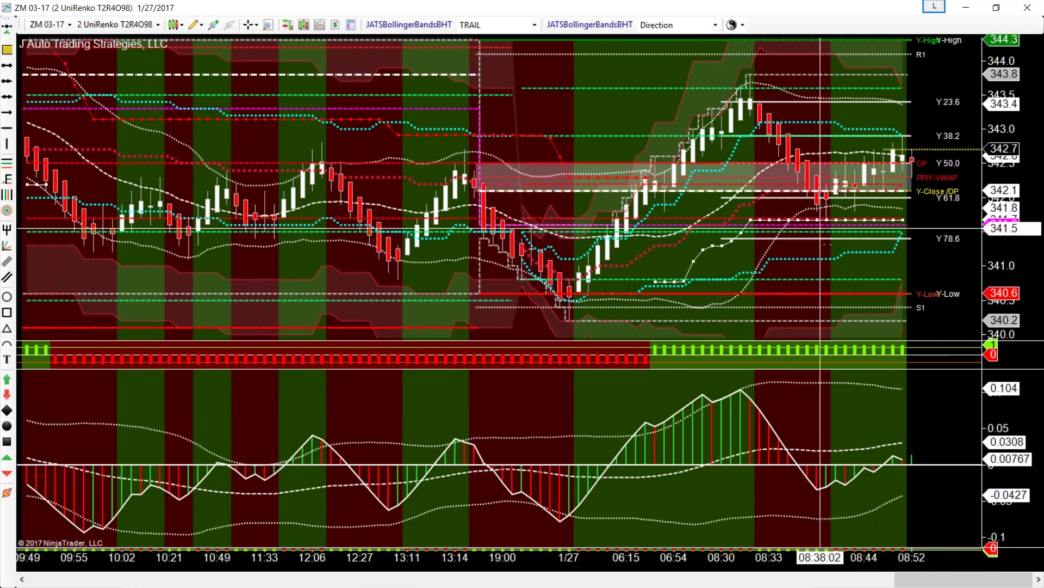
scroll(914, 313, "up", 1)
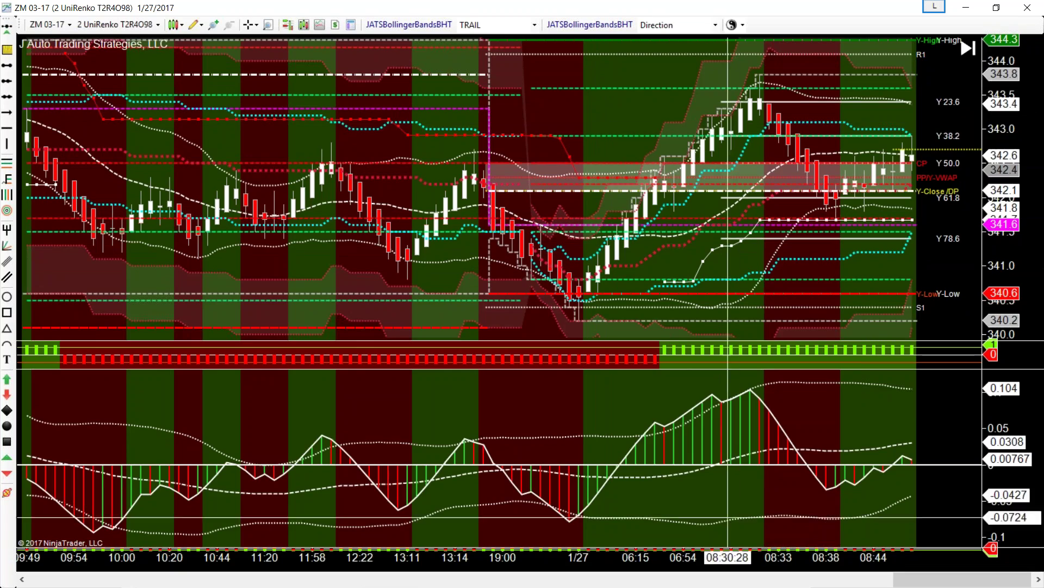
scroll(468, 294, "left", 15)
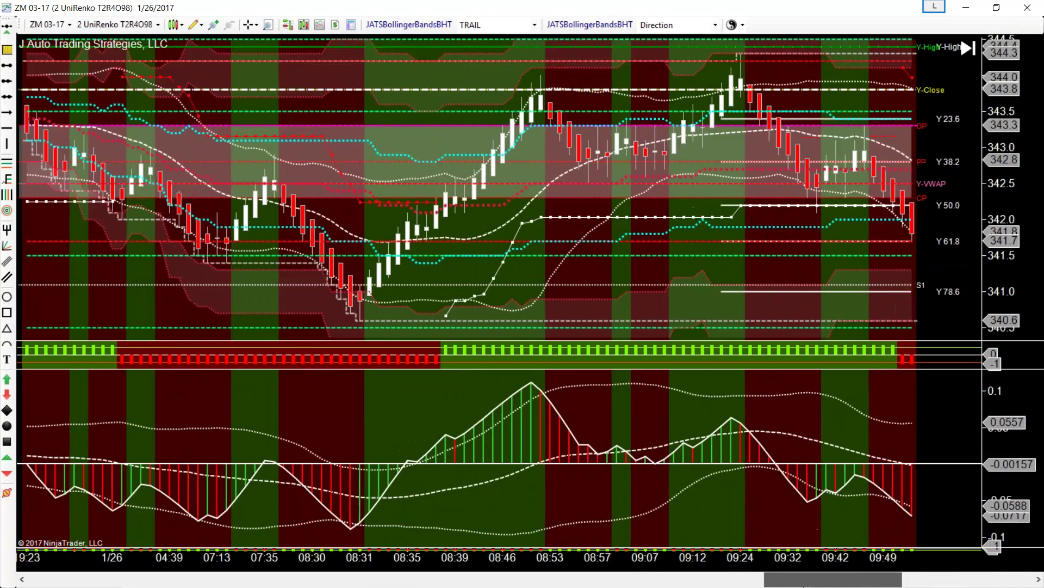
left_click_drag(804, 585, 320, 579)
left_click(250, 24)
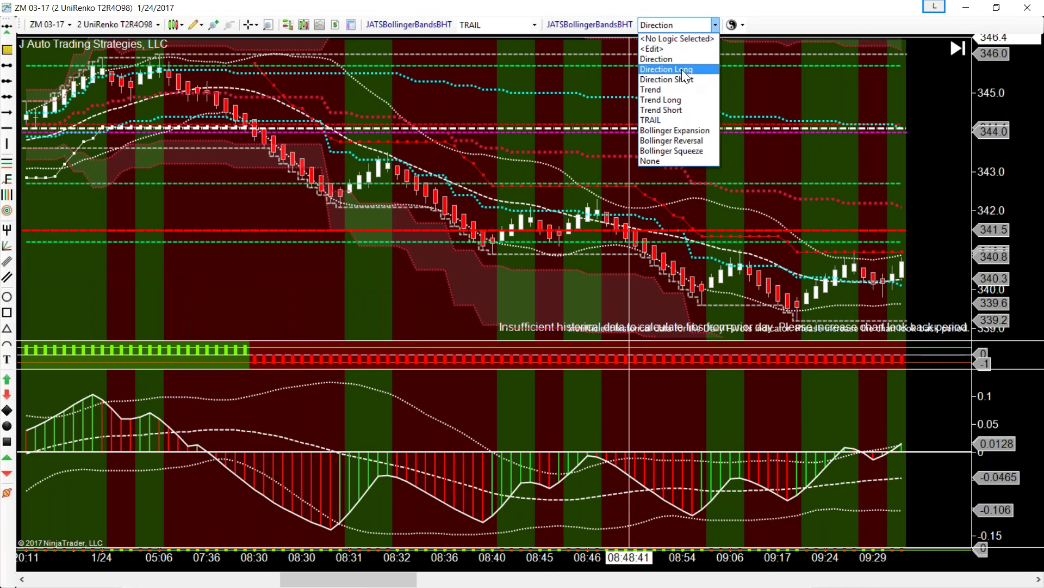
left_click(687, 82)
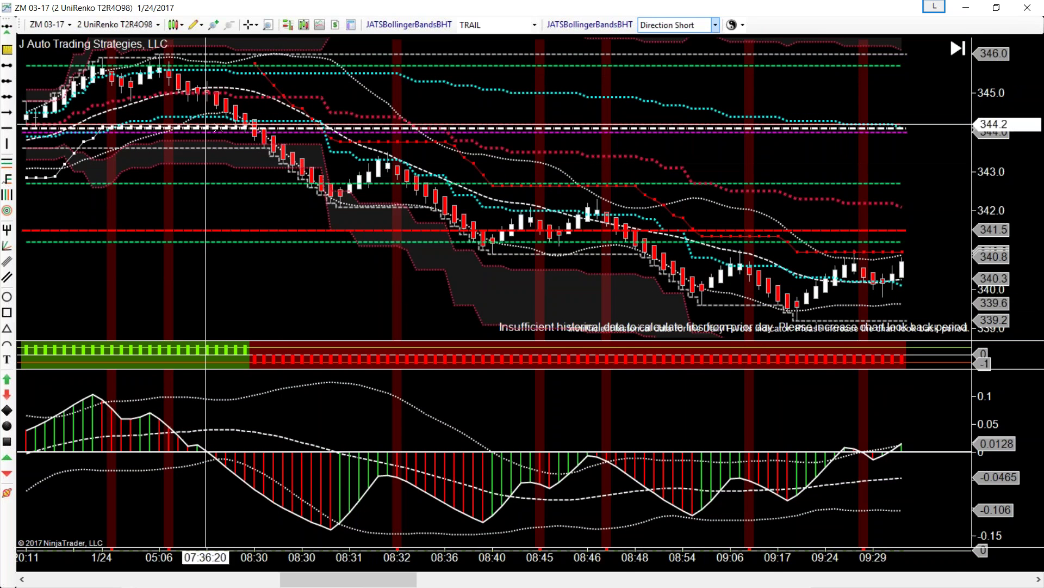
left_click(996, 9)
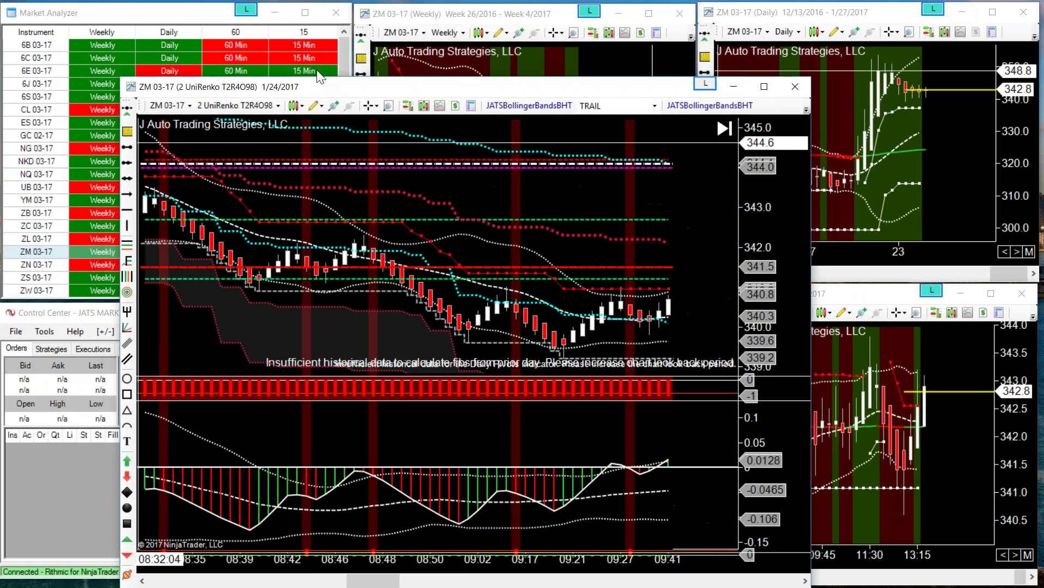
left_click(765, 87)
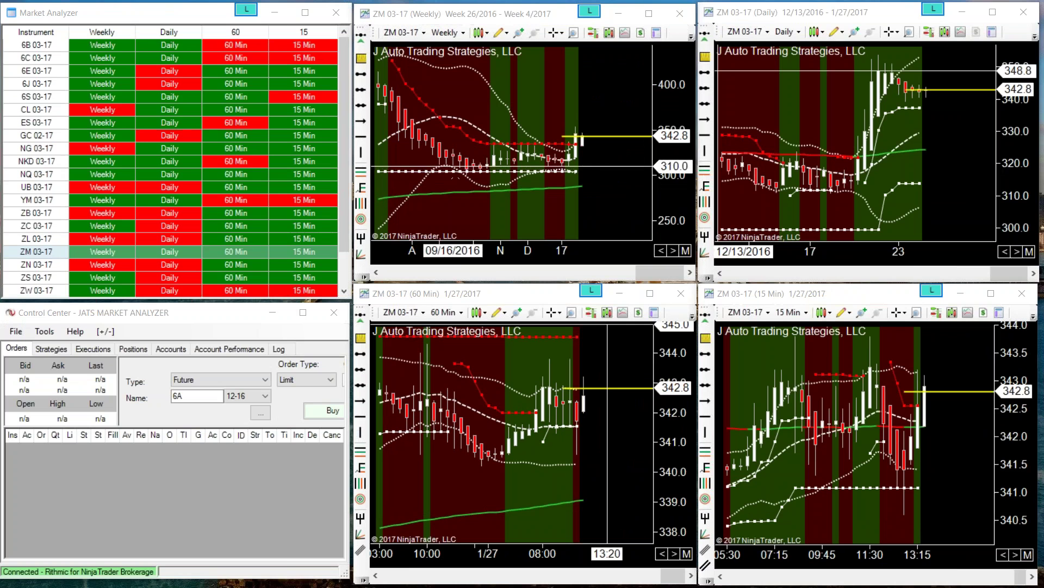
left_click(991, 294)
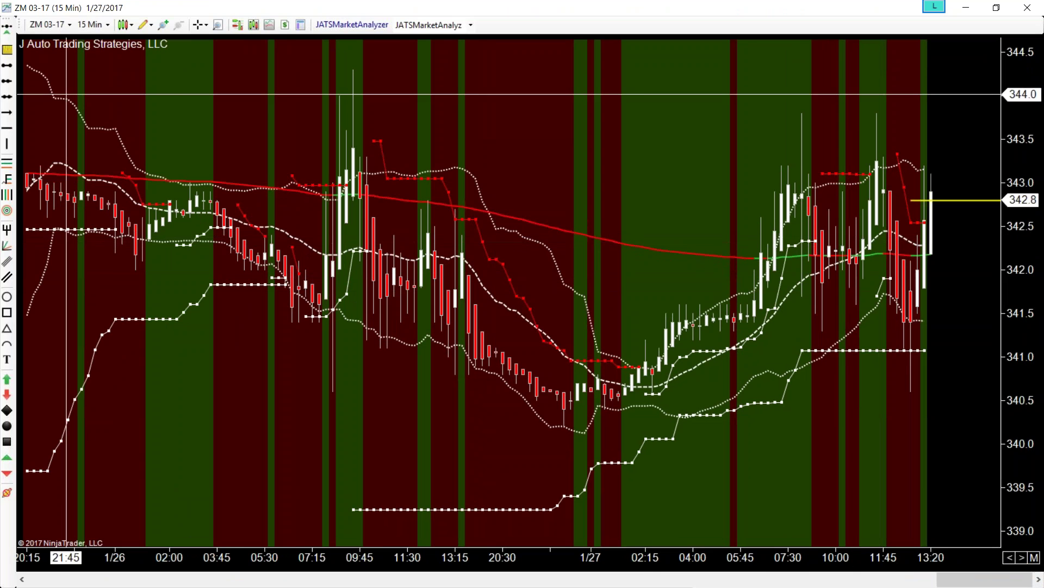
key("alt+Tab")
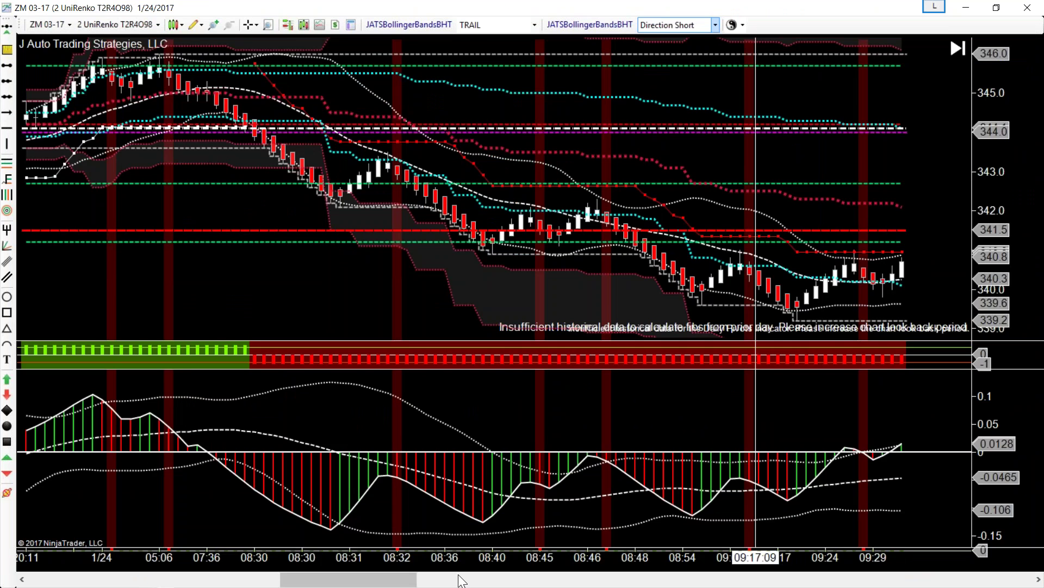
Step: Jump to the latest bars, set the shading logic to Direction Long, and minimize the UniRenko chart
left_click(637, 582)
left_click(636, 582)
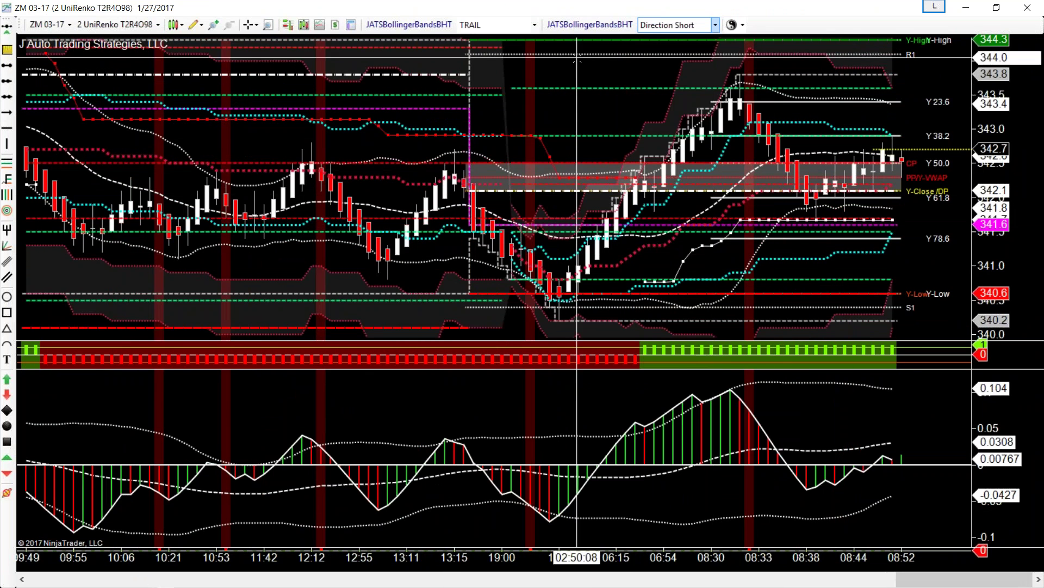
left_click(676, 24)
left_click(680, 69)
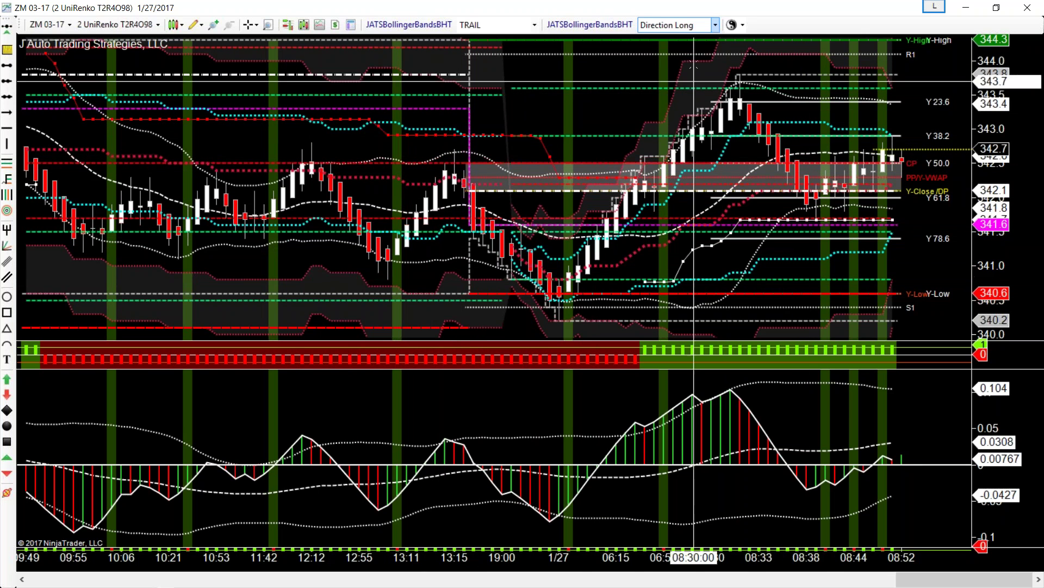
mouse_move(965, 579)
left_mouse_down()
mouse_move(848, 580)
mouse_move(985, 585)
left_mouse_up()
left_click(966, 8)
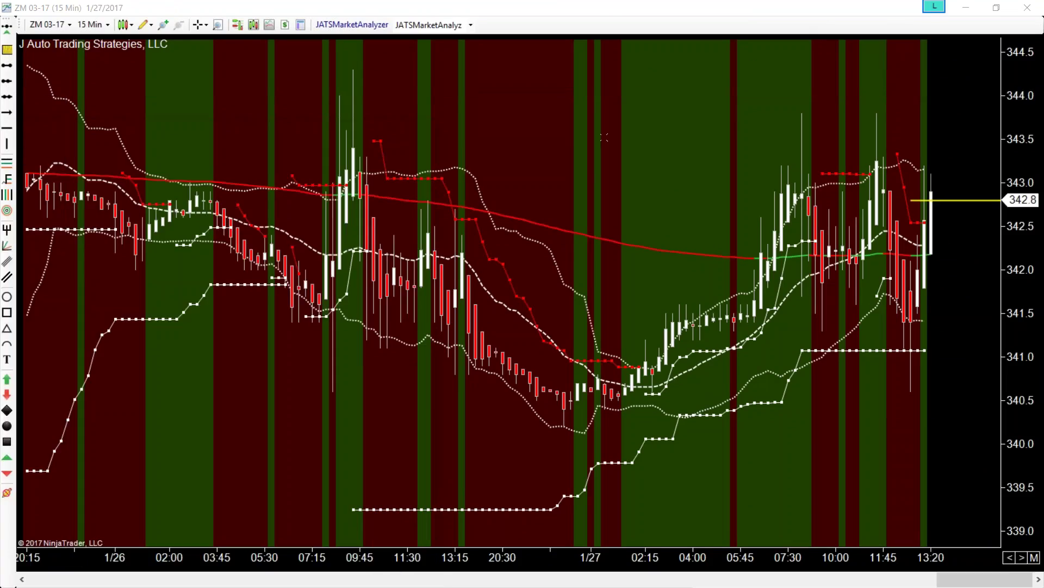
Step: Restore the 15-minute chart, reopen the UniRenko chart, set its shading to Trend Long, and minimize it
left_click(996, 7)
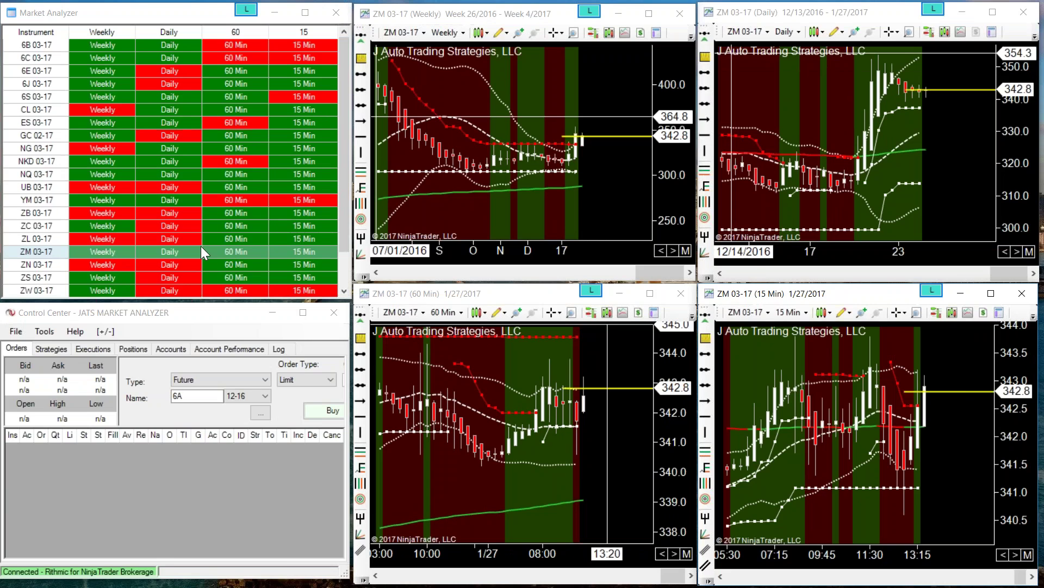
left_click(87, 585)
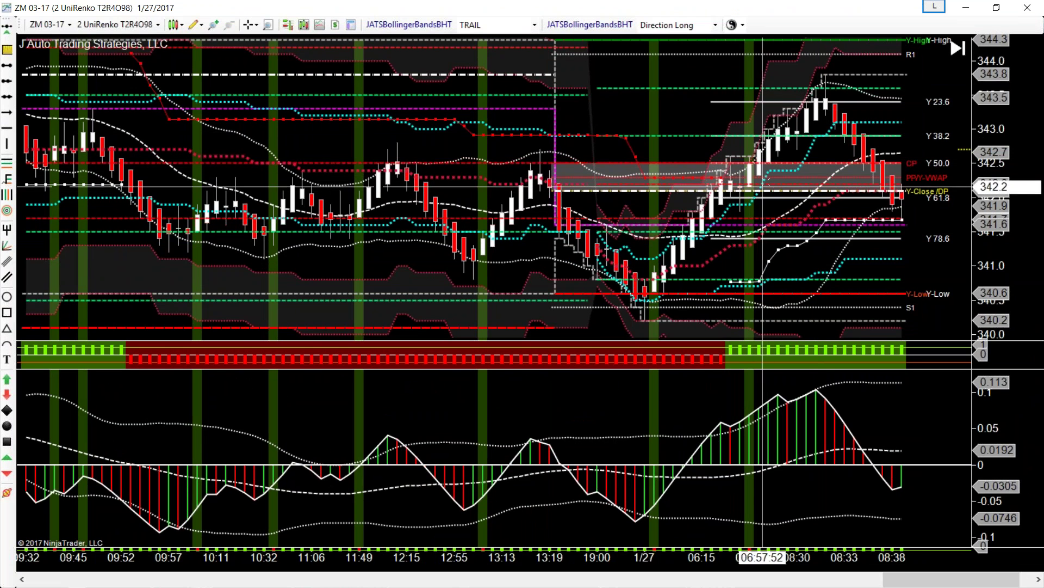
left_click(675, 25)
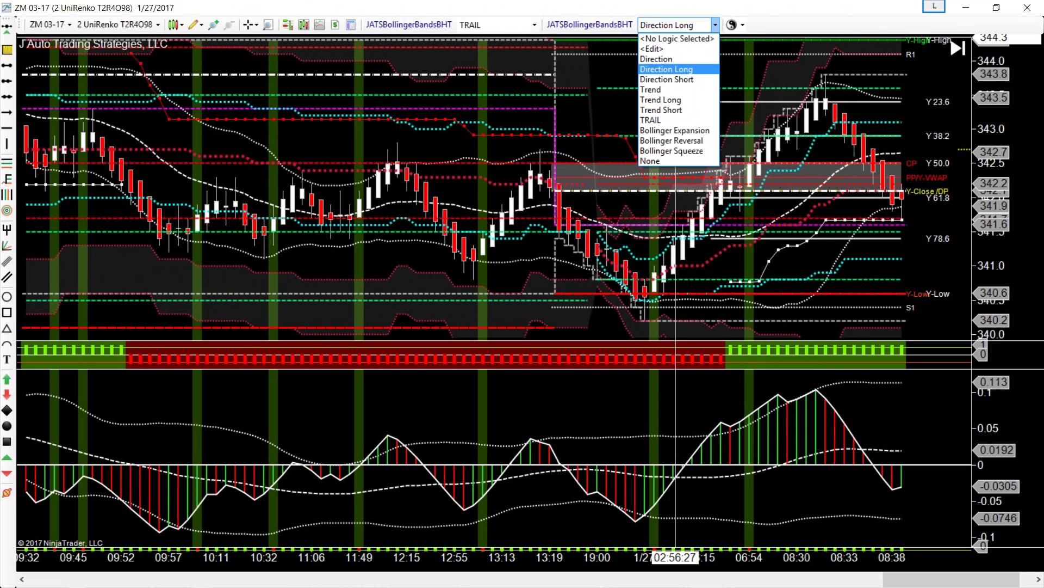
left_click(678, 100)
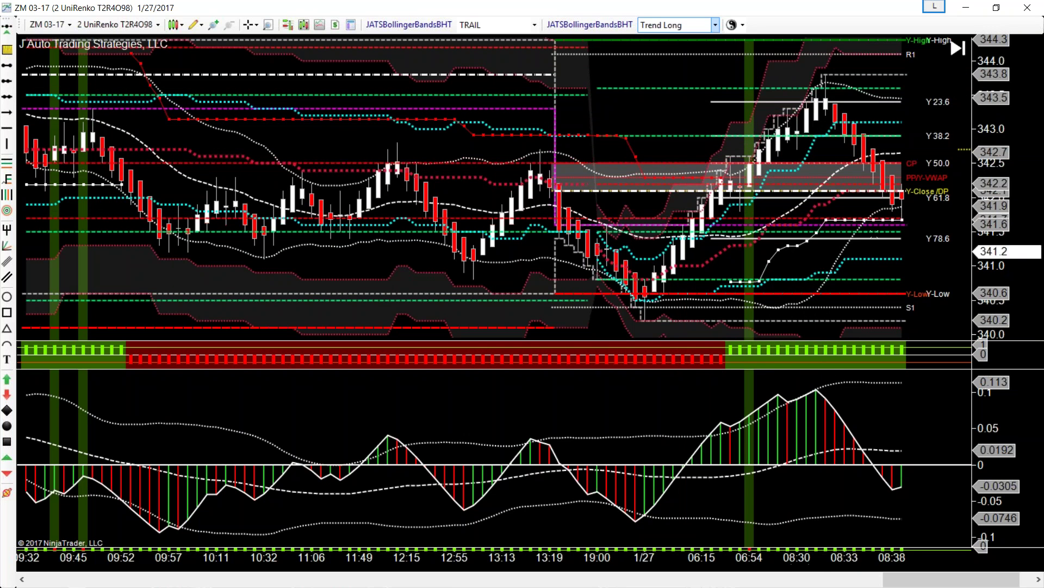
left_click(966, 8)
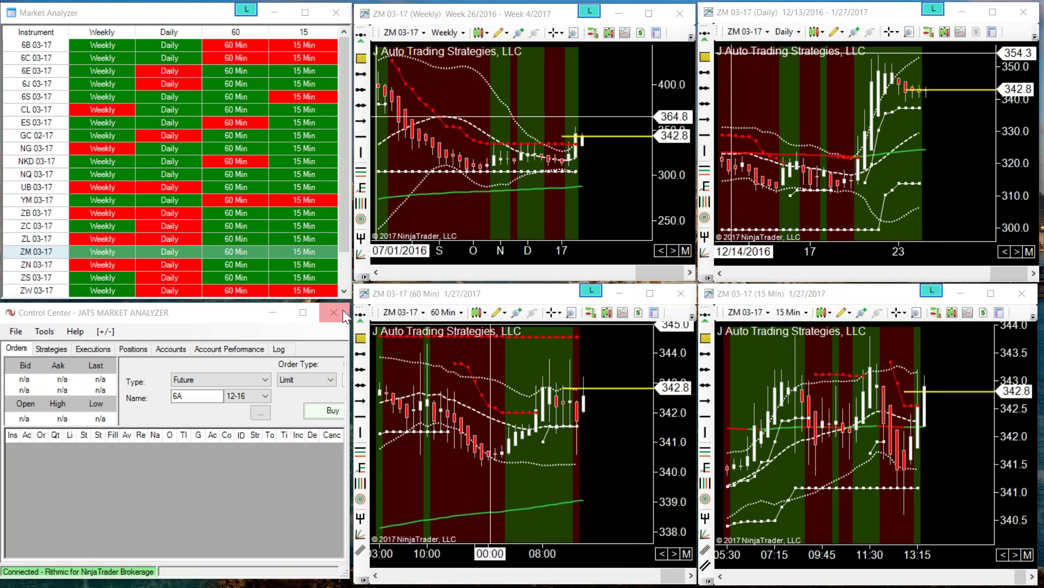
Step: Briefly maximize the weekly ZM chart, restore it, then load NQ 03-17 from the Market Analyzer
left_click(648, 14)
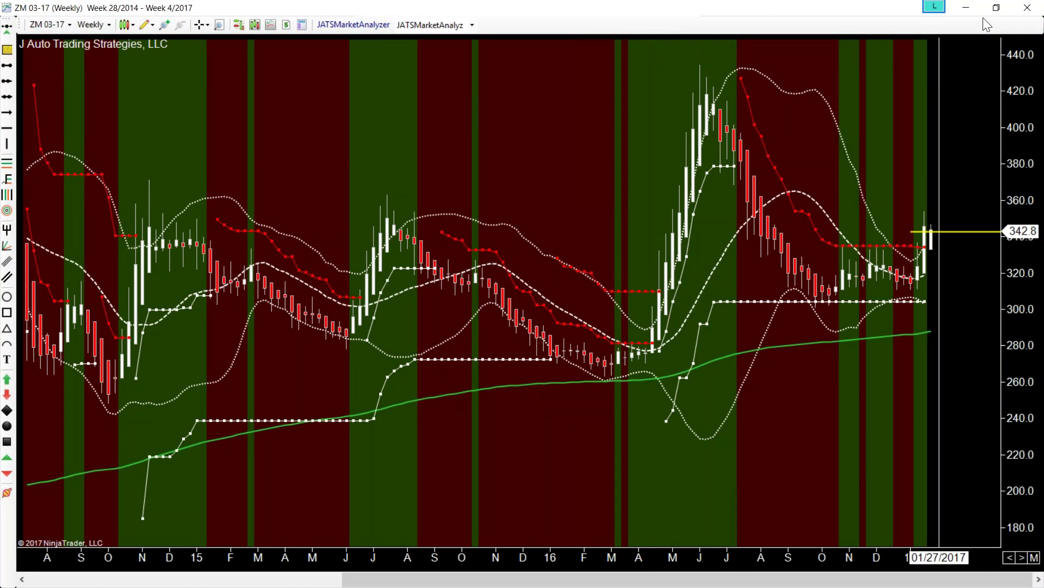
left_click(997, 8)
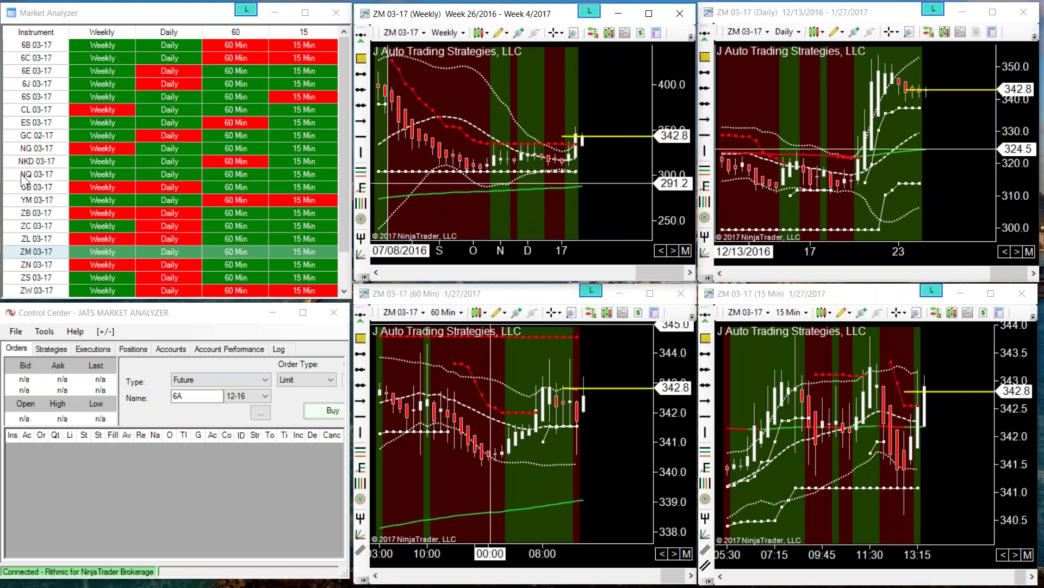
left_click(38, 176)
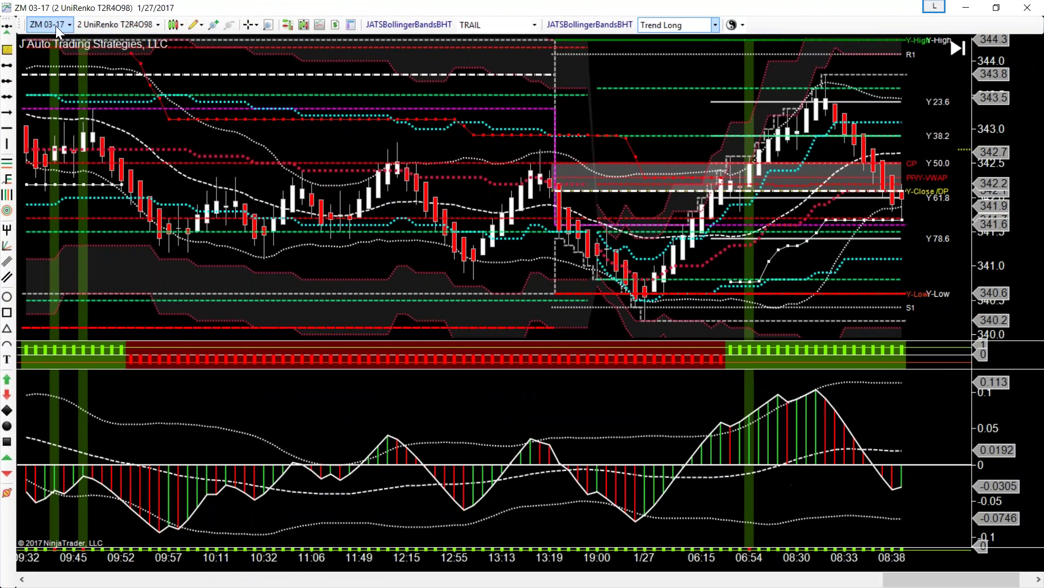
Step: Switch the UniRenko chart to NQ 03-17 Globex and pan back to earlier bars
left_click(55, 25)
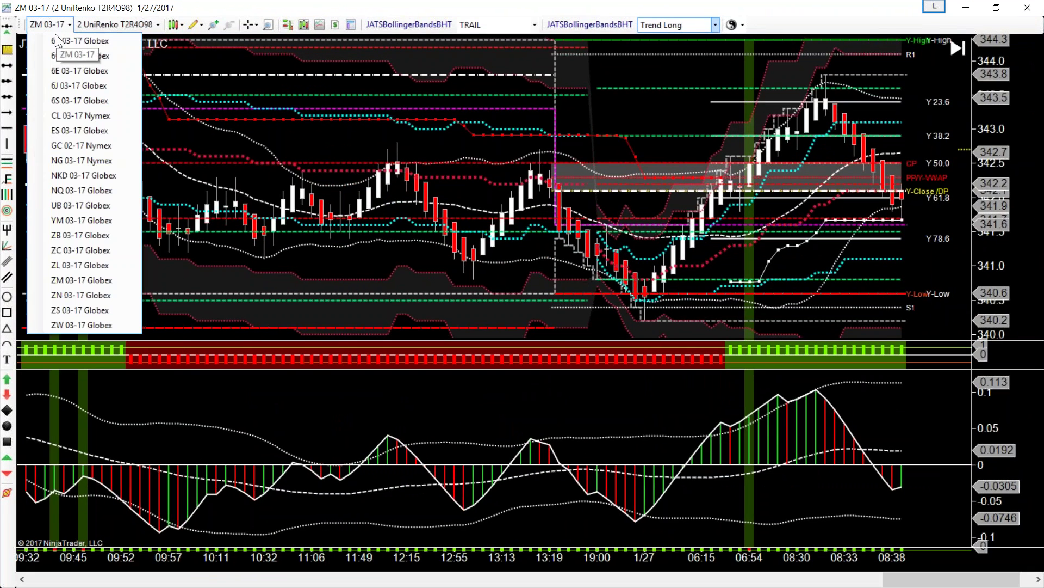
left_click(80, 188)
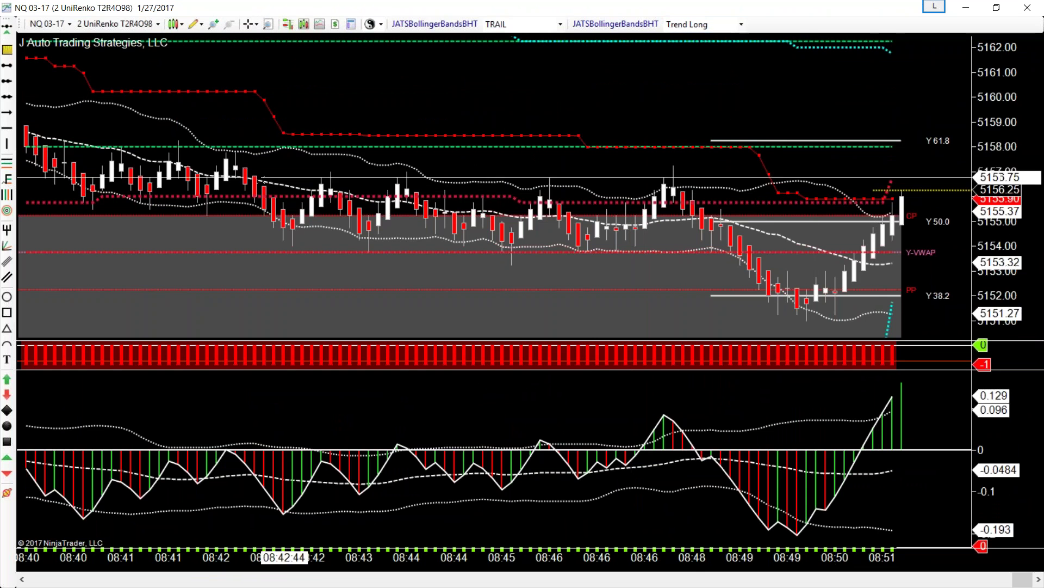
left_click_drag(1017, 584, 987, 583)
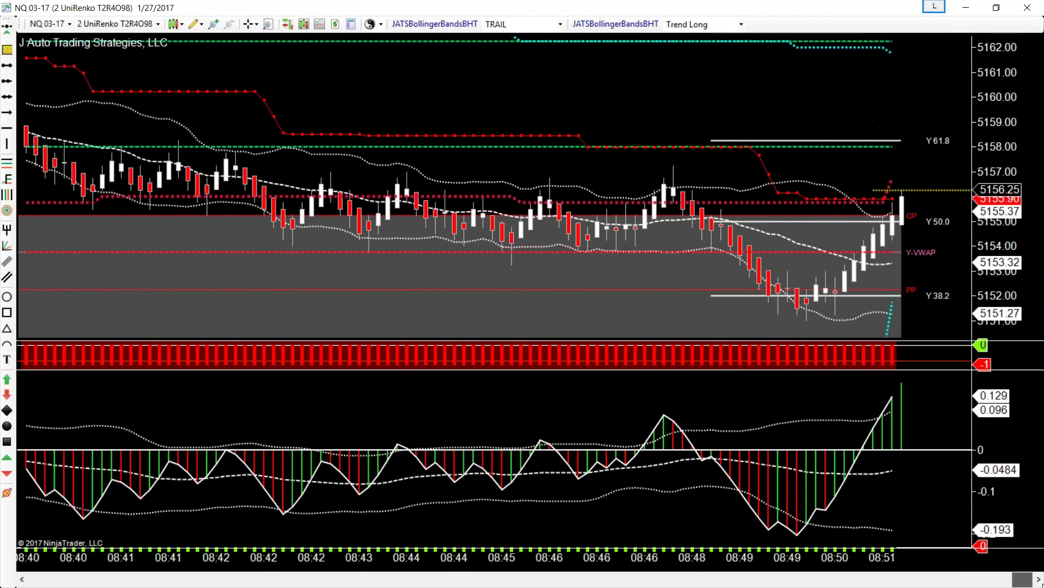
left_click_drag(1023, 579, 974, 580)
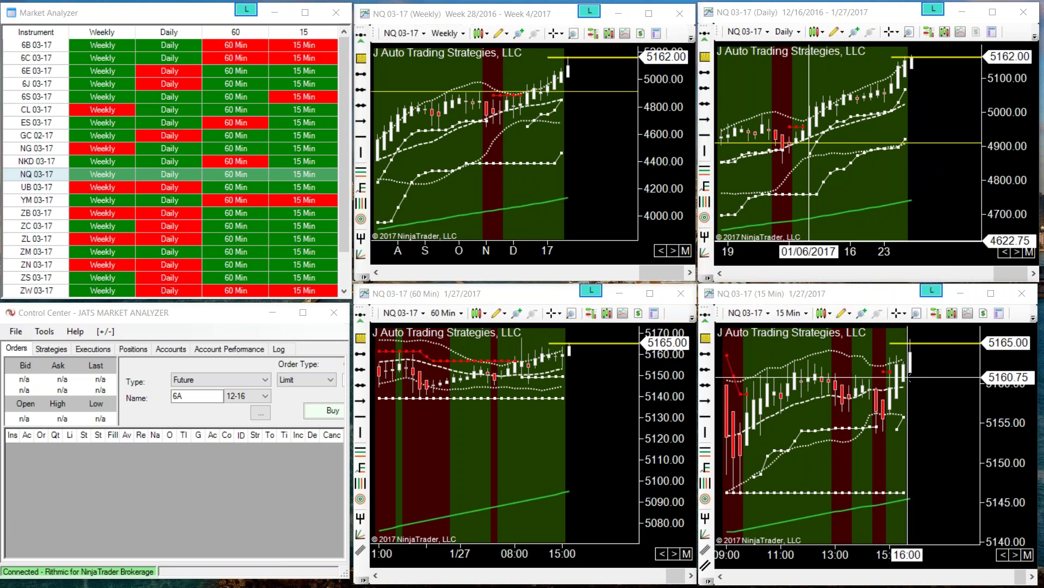
Step: Maximize the NQ UniRenko chart and switch its JATSBollingerBandsBHT logic to Direction Long
left_click_drag(2, 34, 696, 37)
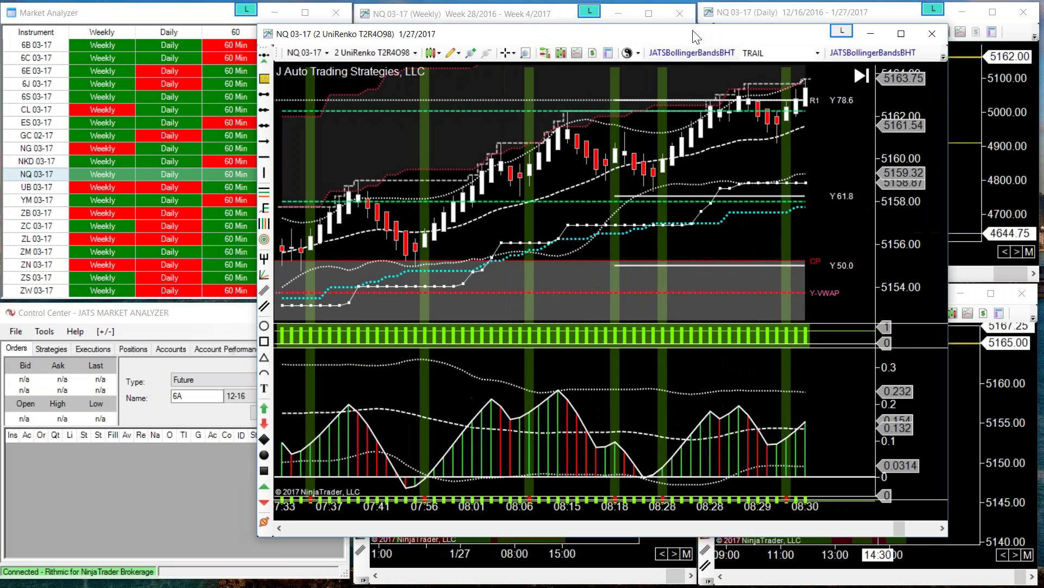
double_click(695, 37)
left_click_drag(979, 582, 1023, 581)
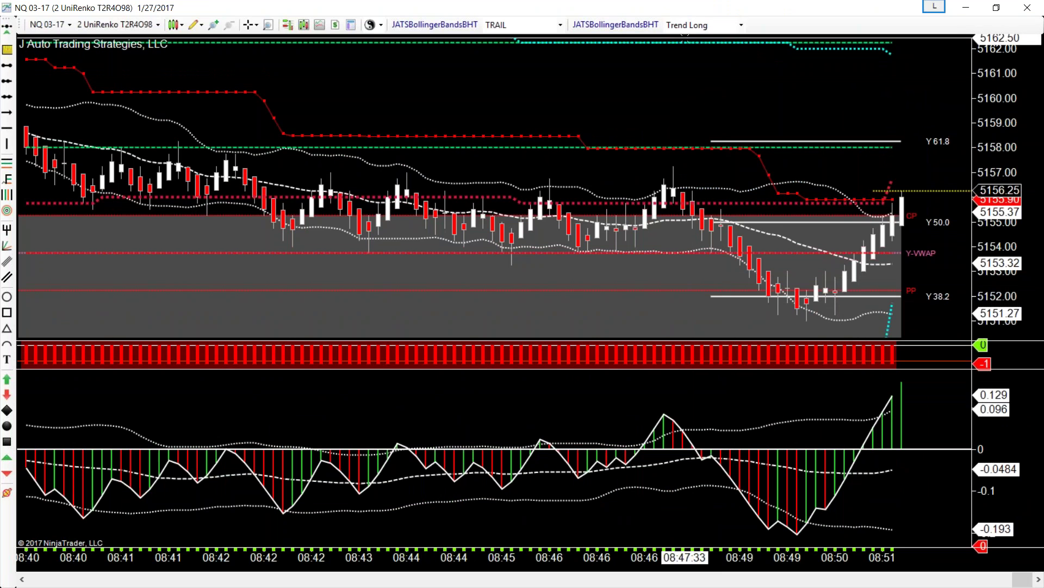
left_click(691, 25)
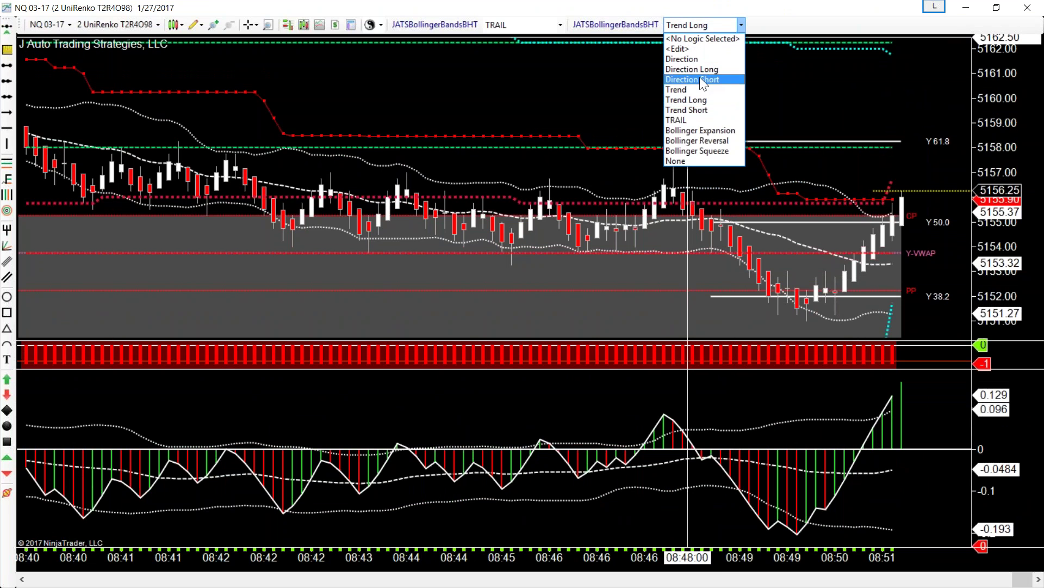
left_click(692, 69)
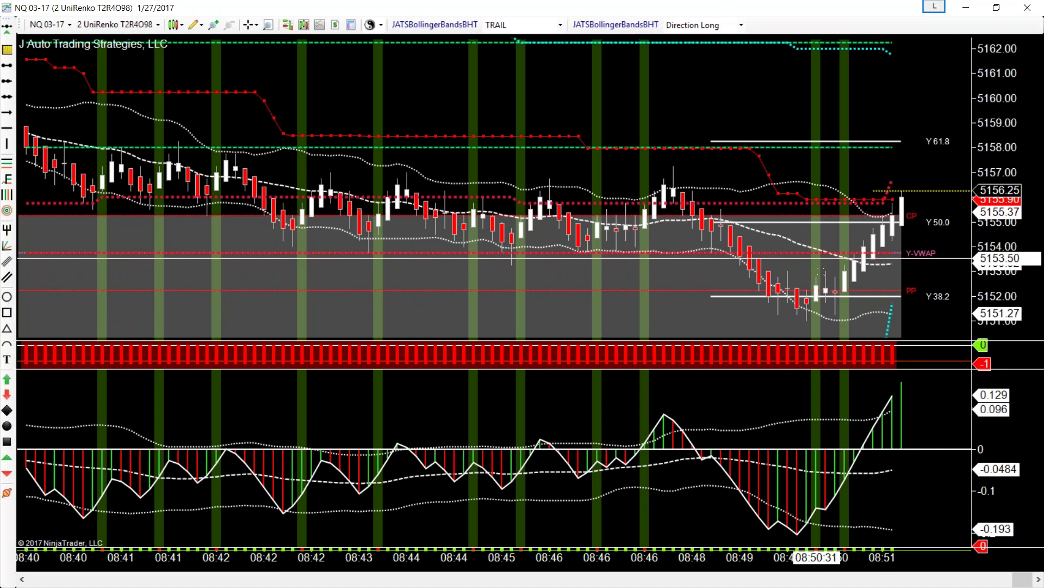
Step: Set the highlighting logic back to Trend Long and pan through the recent bars
left_click(695, 26)
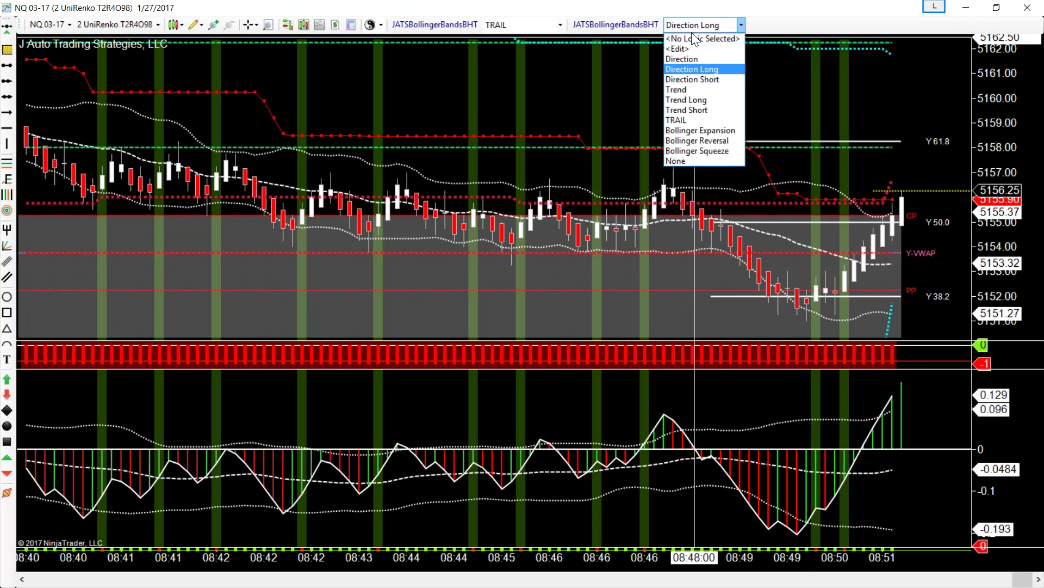
left_click(707, 100)
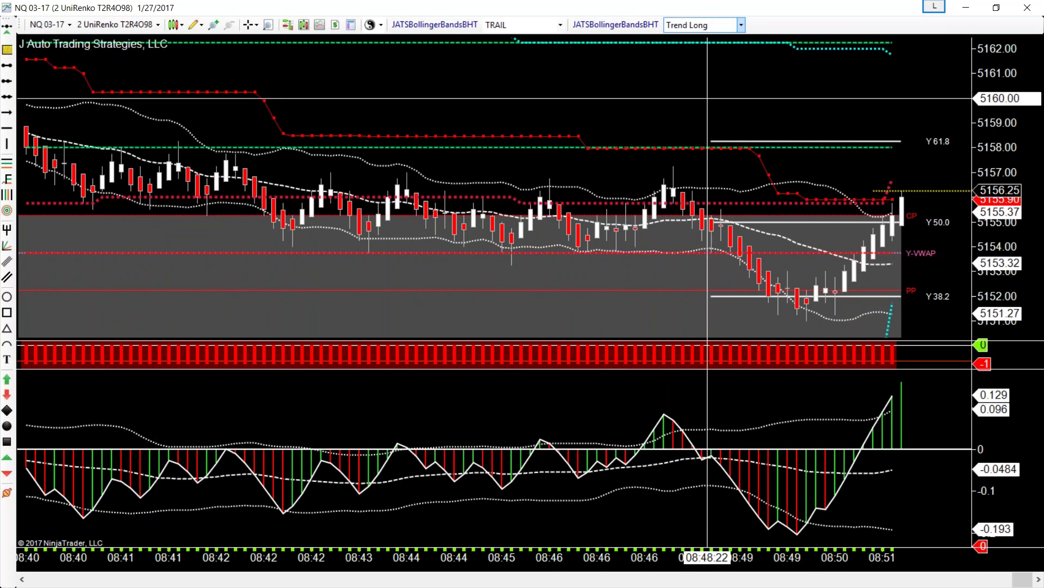
left_click_drag(1026, 585, 1018, 585)
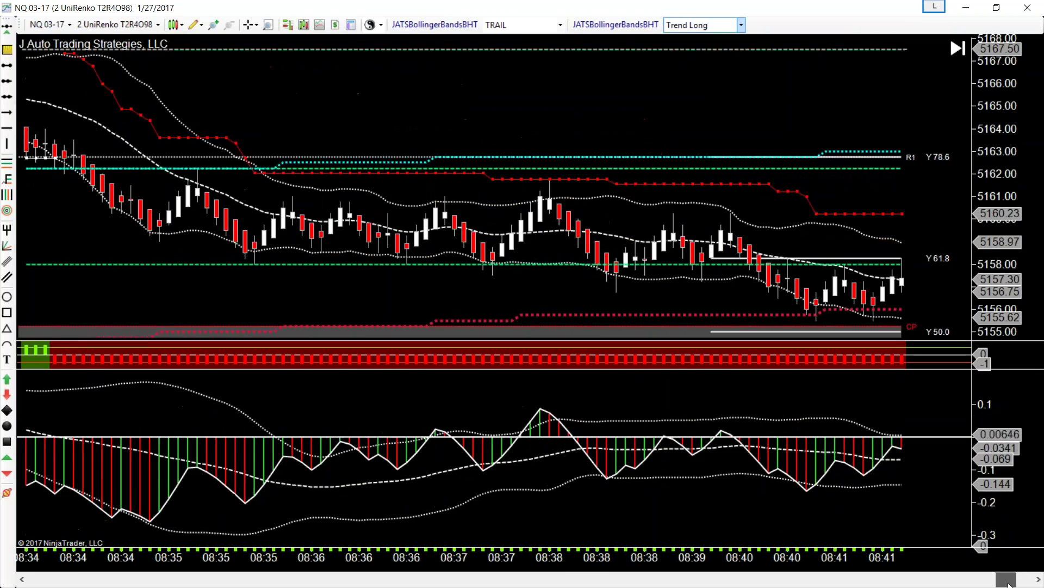
left_click_drag(1008, 583, 978, 582)
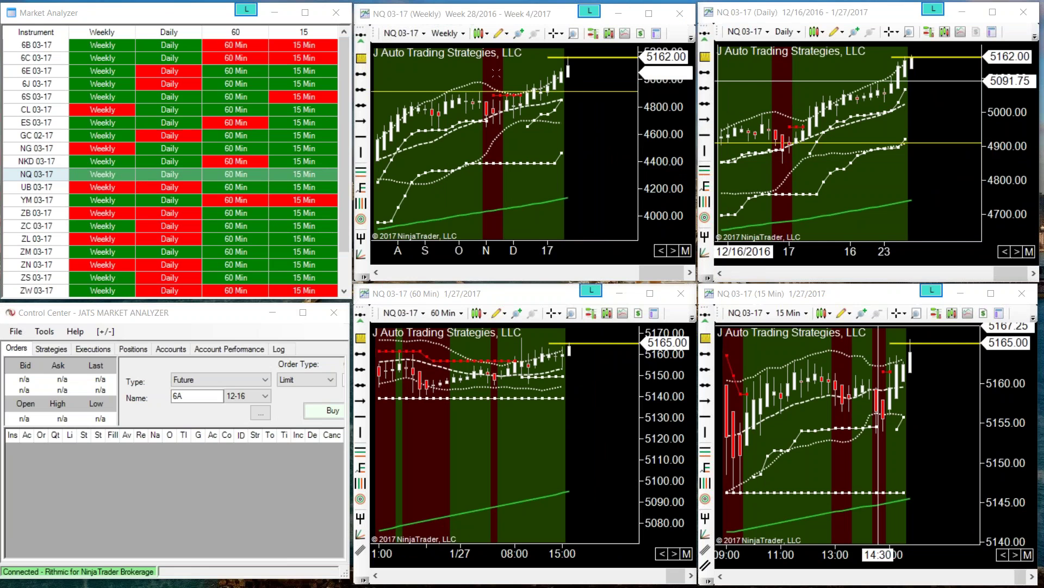
Step: Keep JATSMarketAnalyzer logic on the maximized NQ weekly chart, then restore it to its tile
left_click(649, 13)
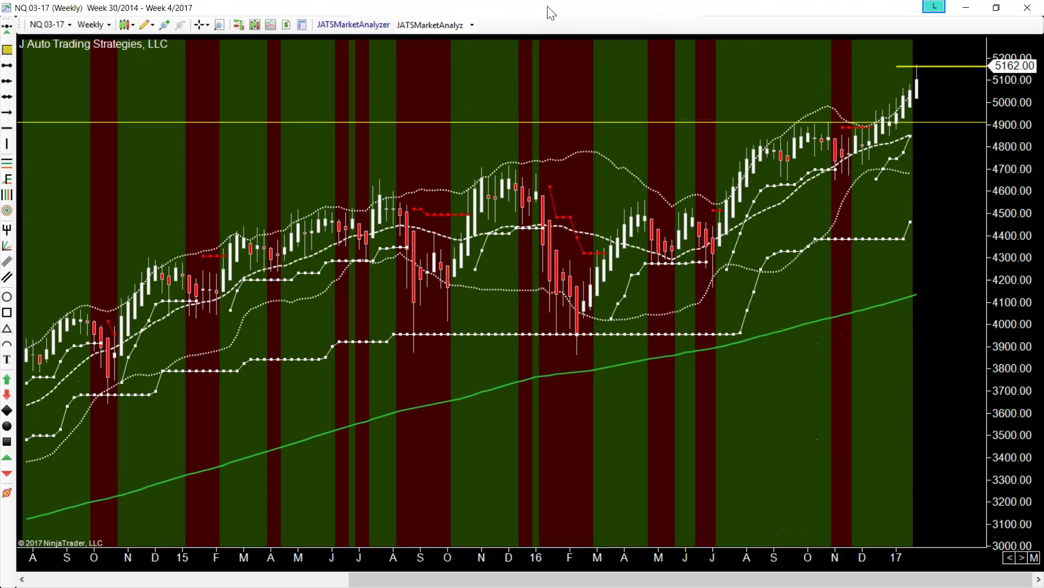
left_click(472, 25)
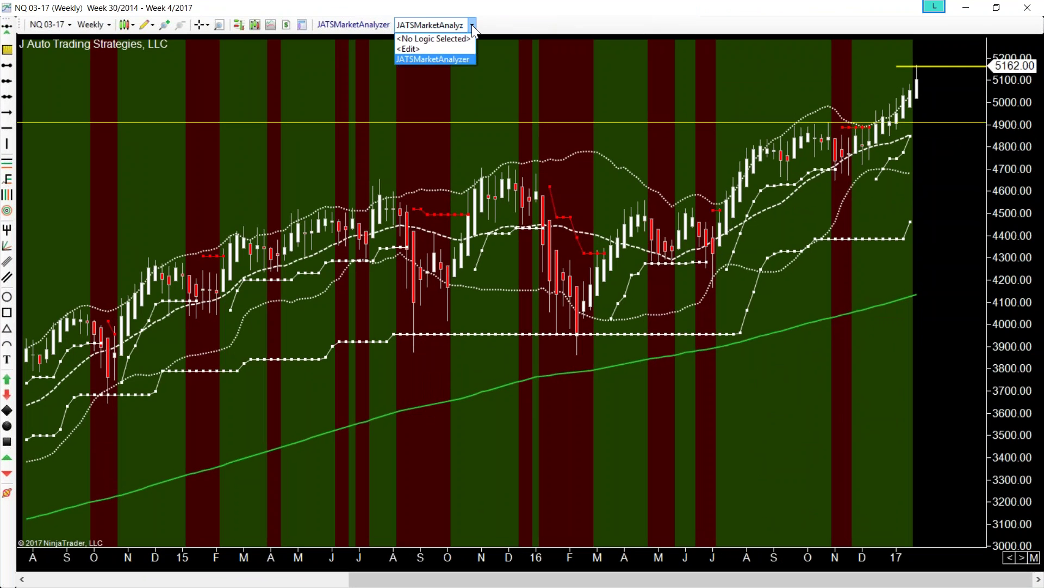
left_click(457, 58)
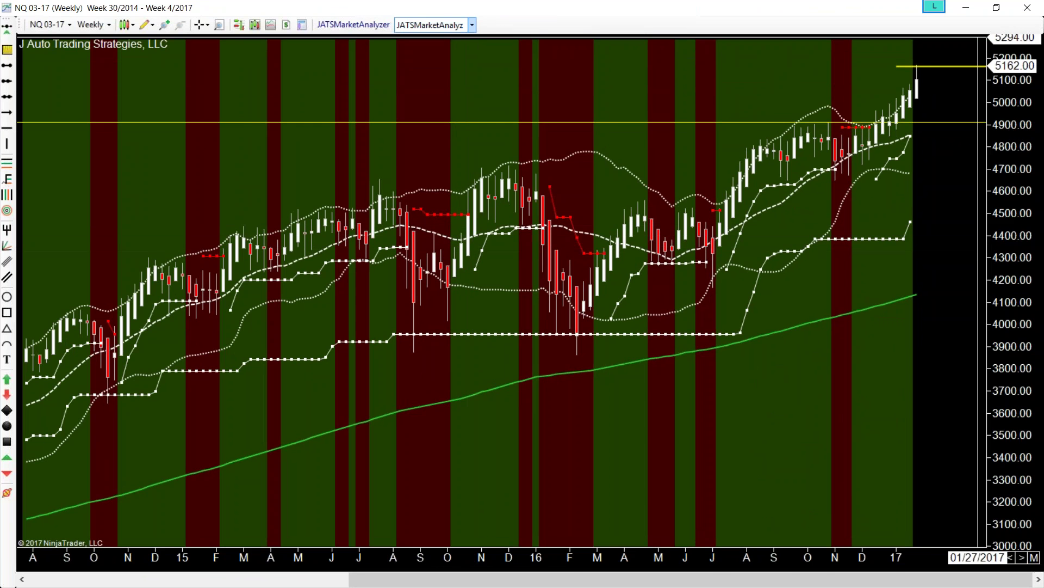
left_click(997, 8)
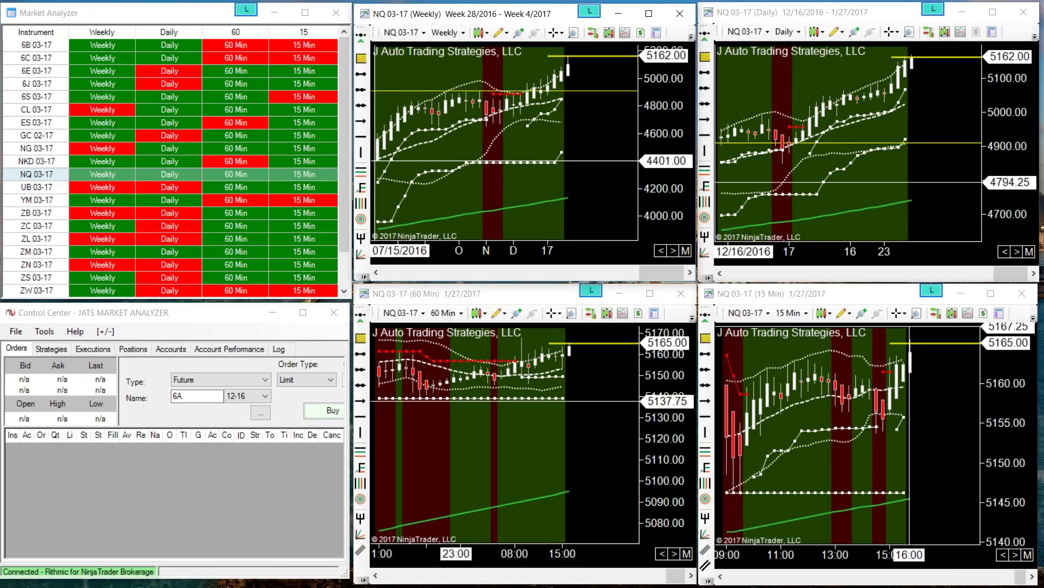
Step: Move the UniRenko window aside, select NQ 03-17 in Market Analyzer, and maximize the 60-minute chart
key("alt+Tab")
left_click_drag(174, 22, 3, 103)
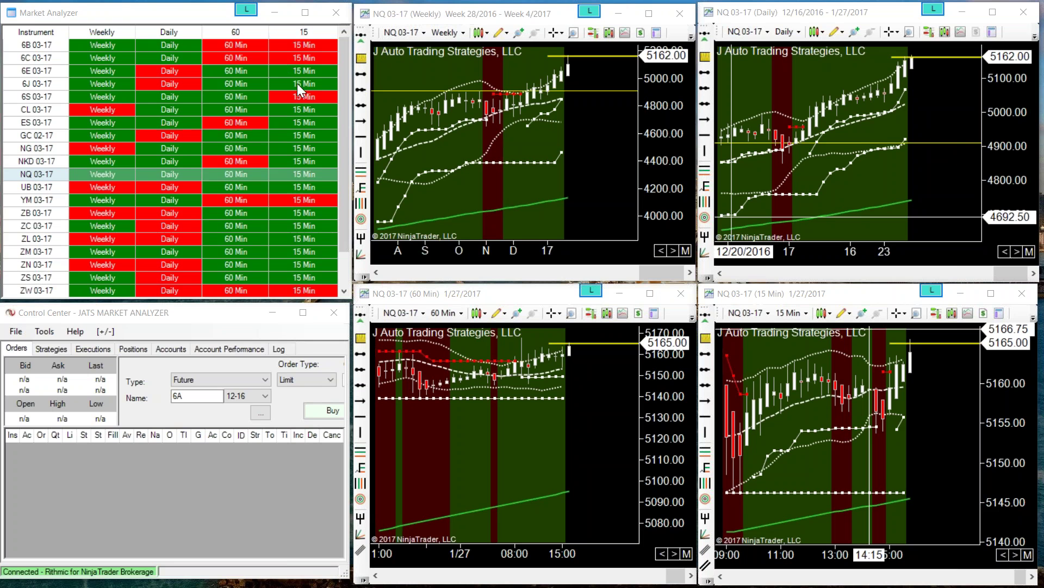
left_click(311, 28)
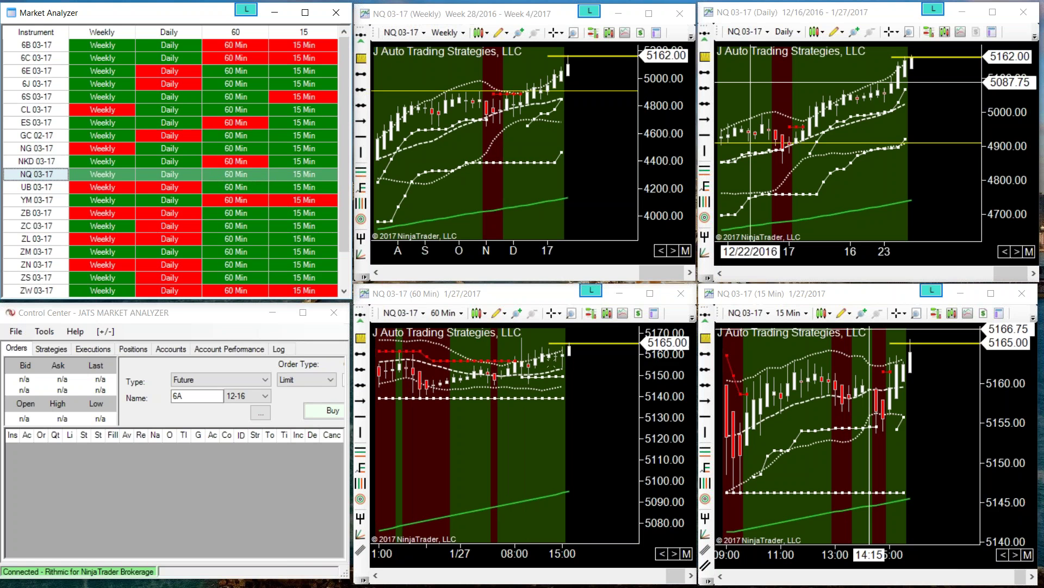
left_click(649, 294)
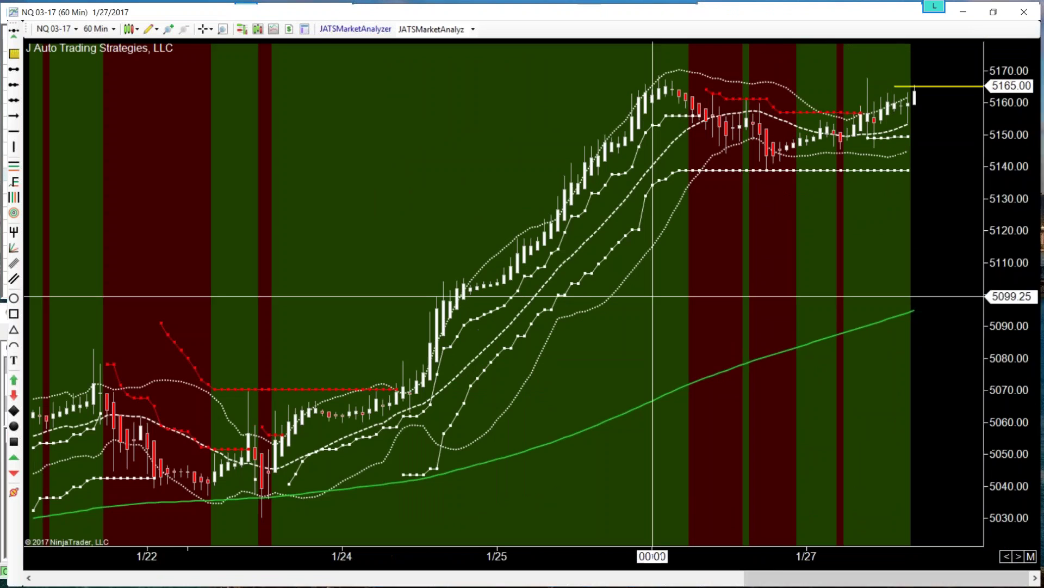
Step: Restore the 60-minute chart and view the 15-minute chart full screen, toggling crosshair lines, then restore it
left_click(1004, 12)
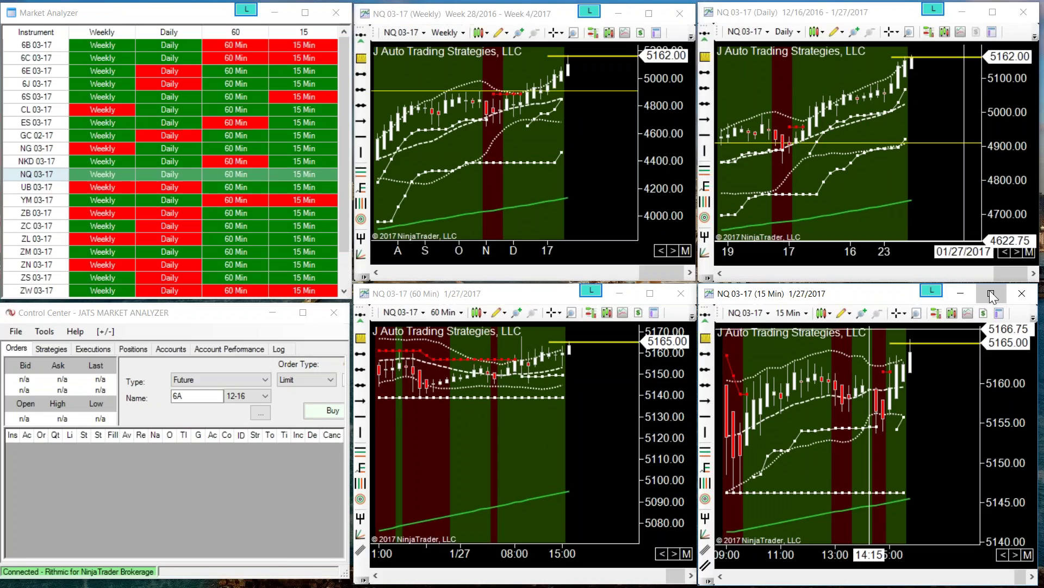
left_click(985, 293)
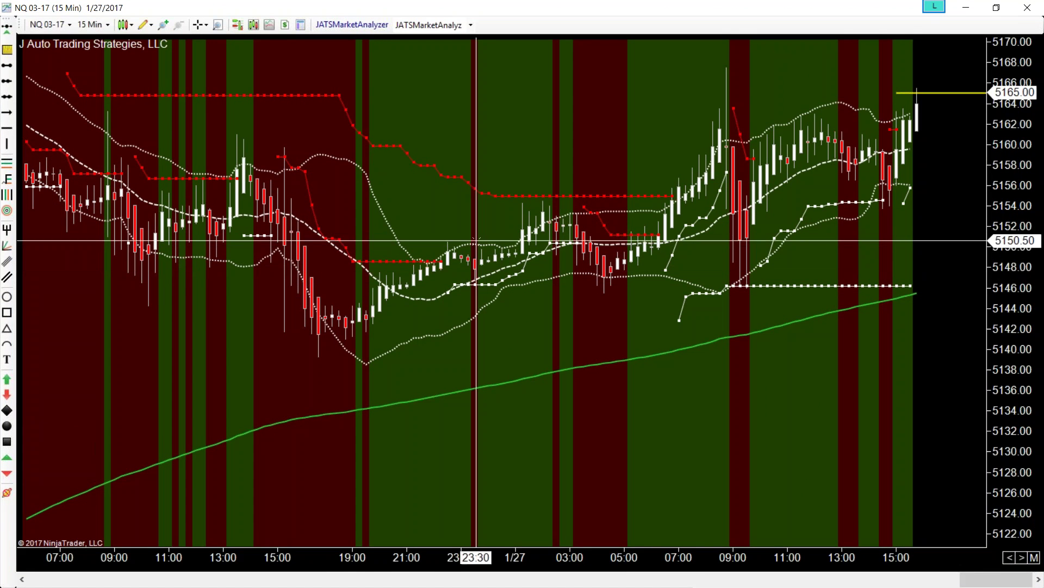
middle_click(466, 267)
middle_click(467, 267)
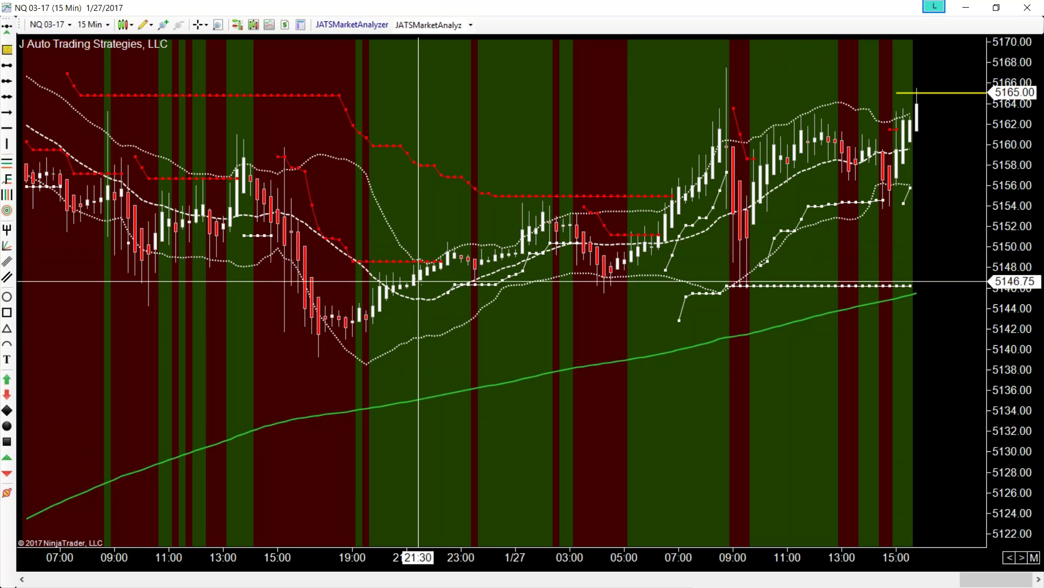
middle_click(616, 222)
middle_click(616, 222)
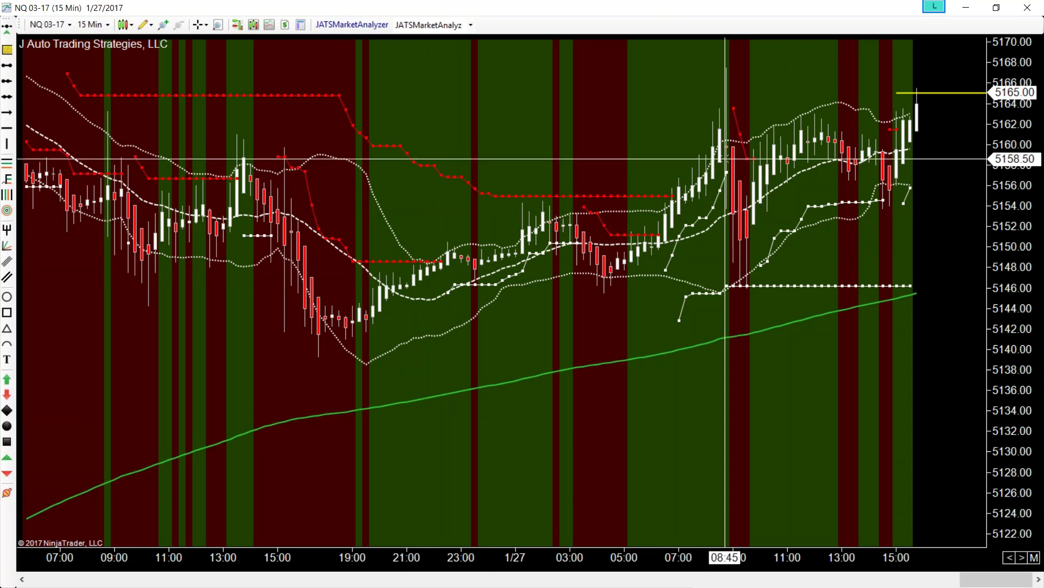
left_click(1003, 8)
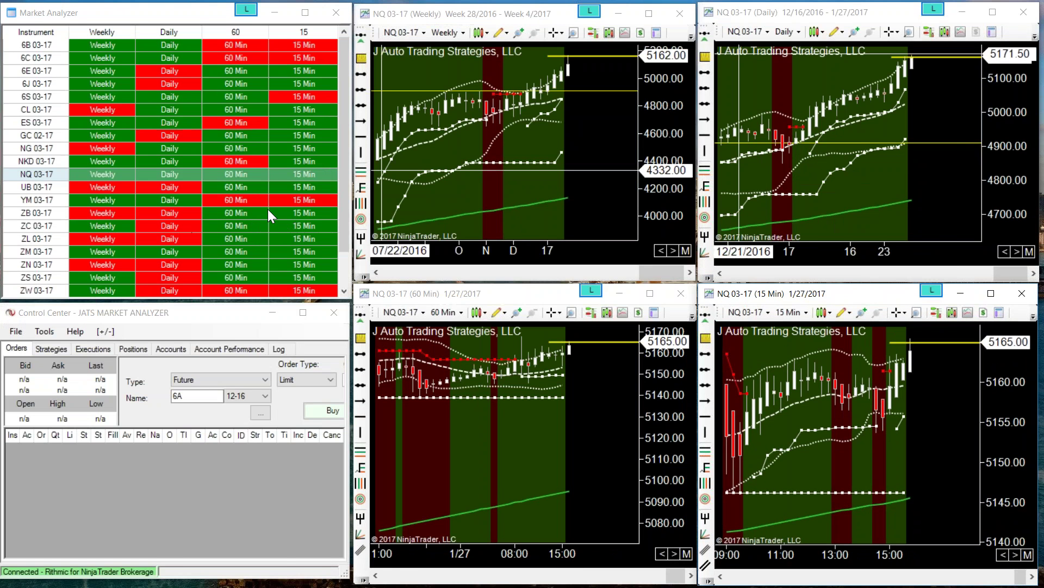